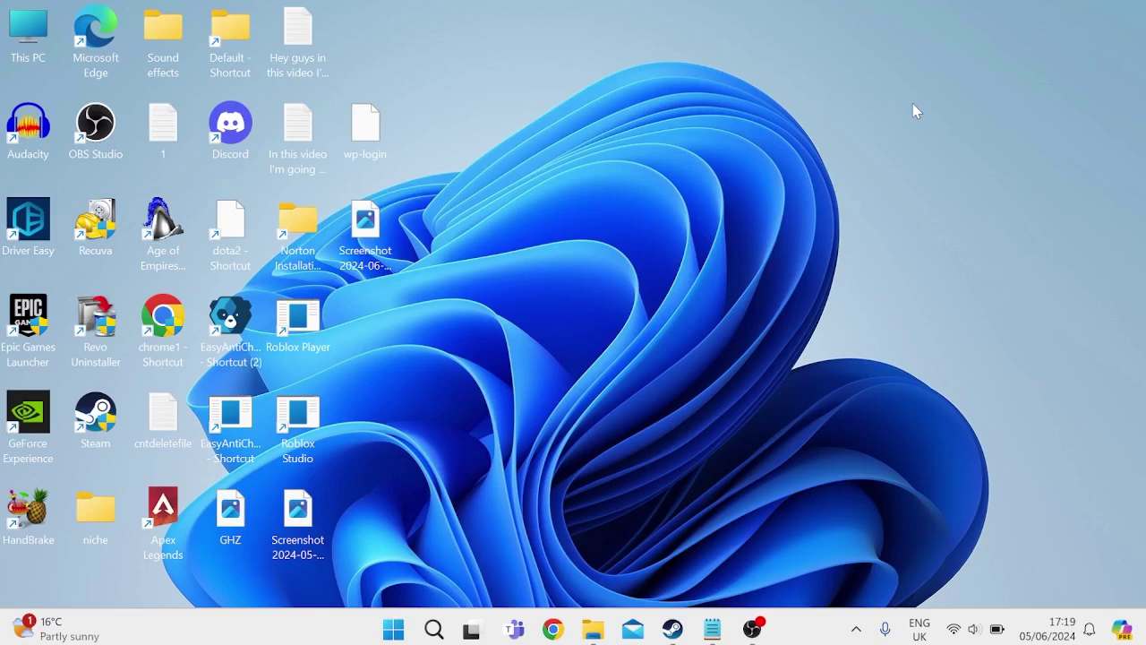
# Find Command Prompt via a Start search for 'cd' and run it as administrator
pyautogui.press('super')
pyautogui.write('cd')
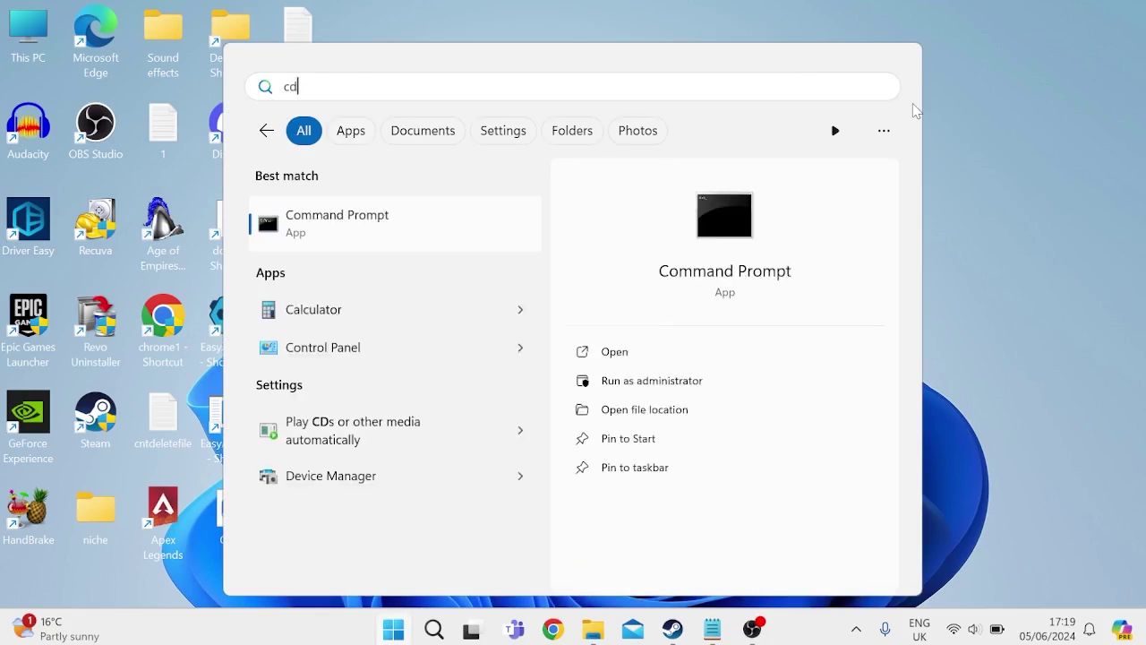
pyautogui.rightClick(409, 224)
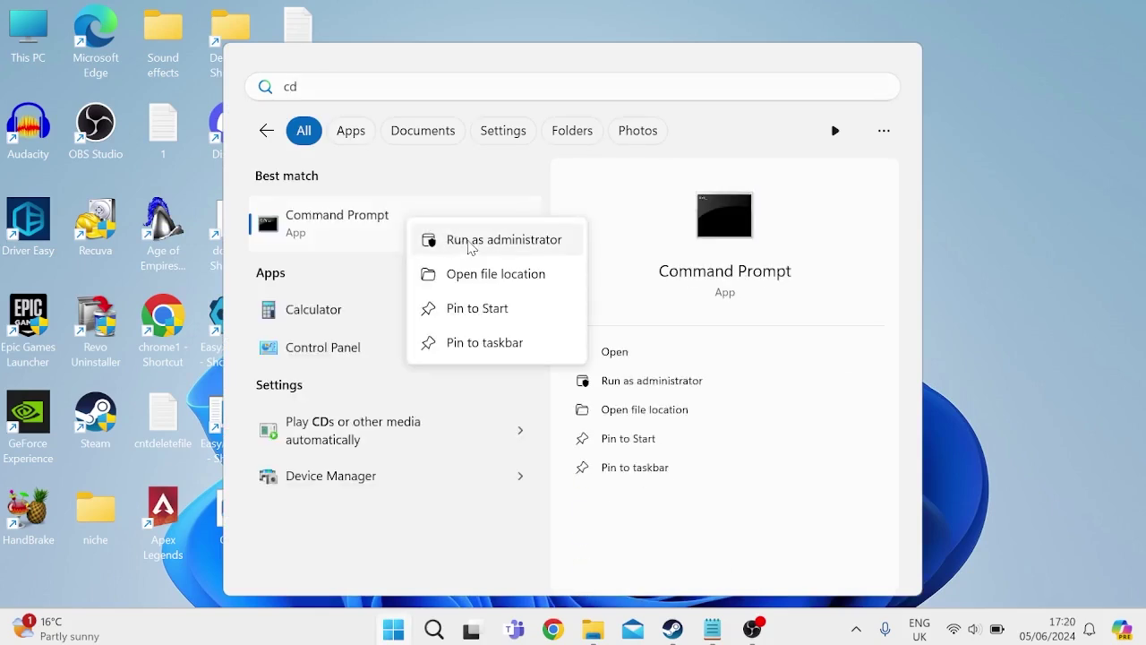
pyautogui.click(471, 242)
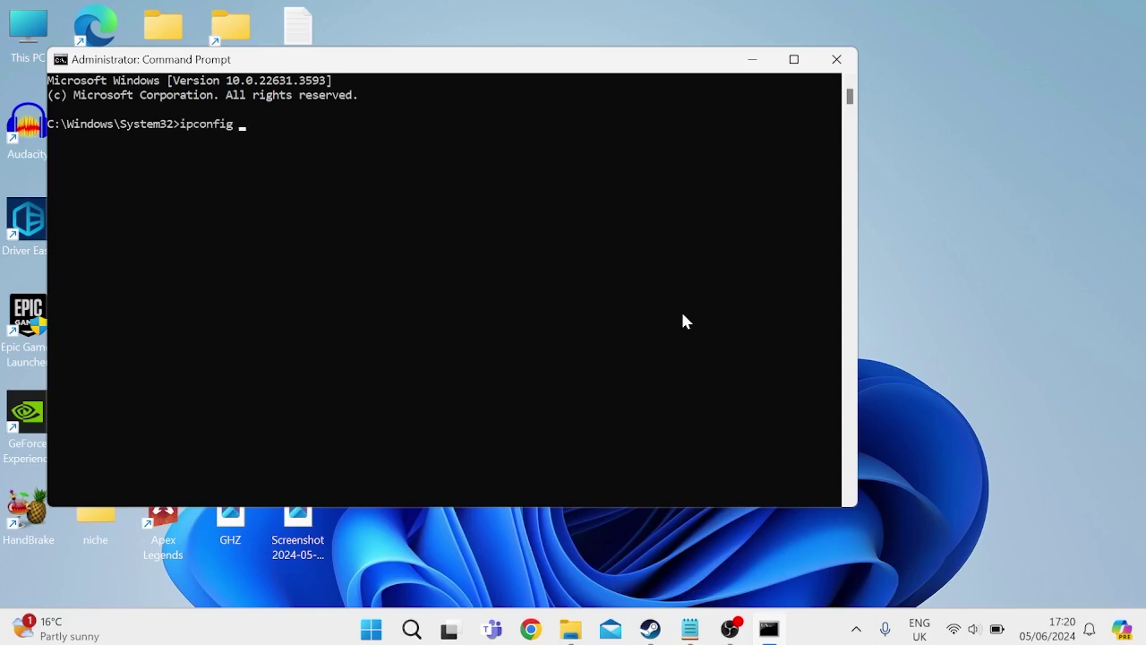
# Run ipconfig /release, ipconfig /flushdns and ipconfig /renew
pyautogui.write('elease')
pyautogui.press('Return')
pyautogui.write('ipconfig /')
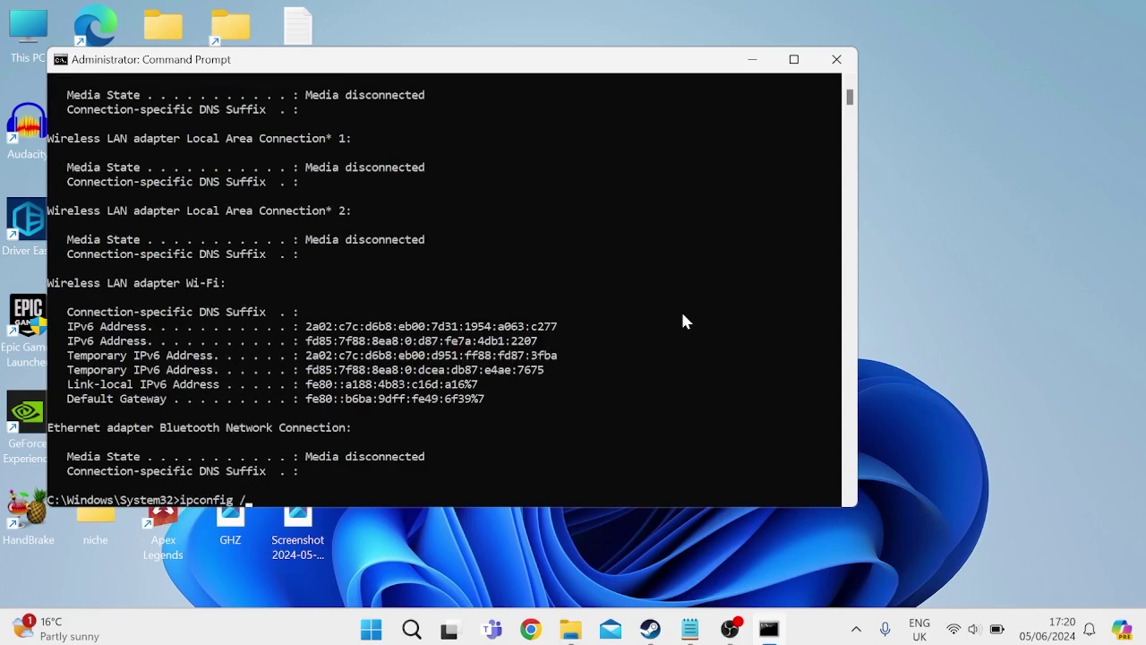
pyautogui.write('flushdns')
pyautogui.press('Return')
pyautogui.write('ipconfig')
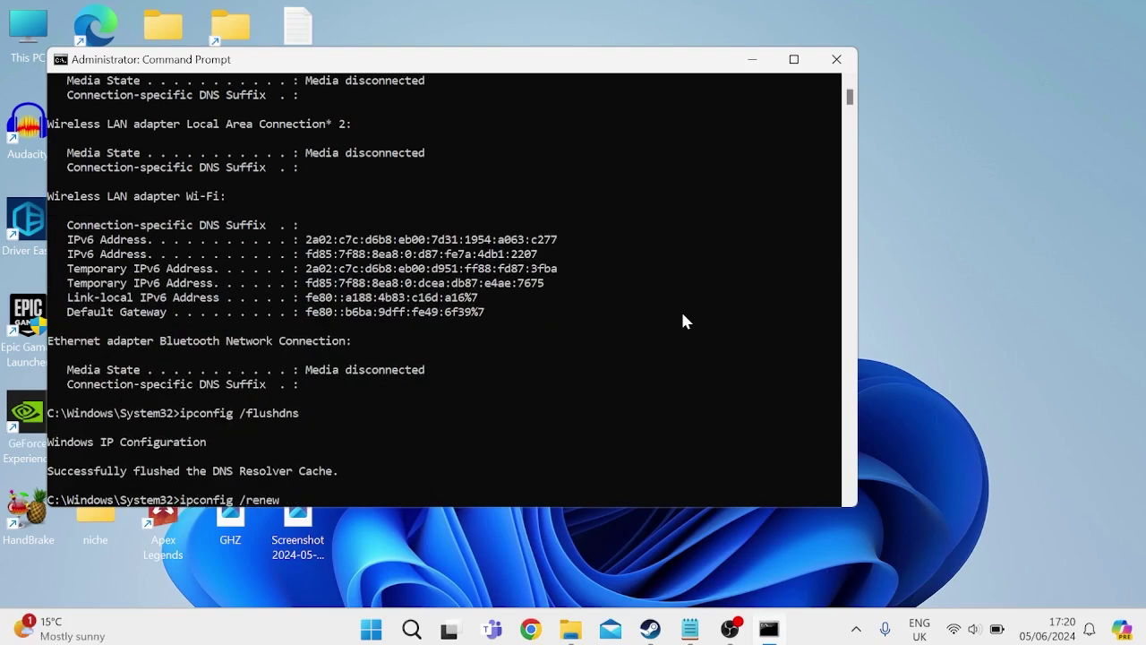
pyautogui.write(' /renew')
pyautogui.press('Return')
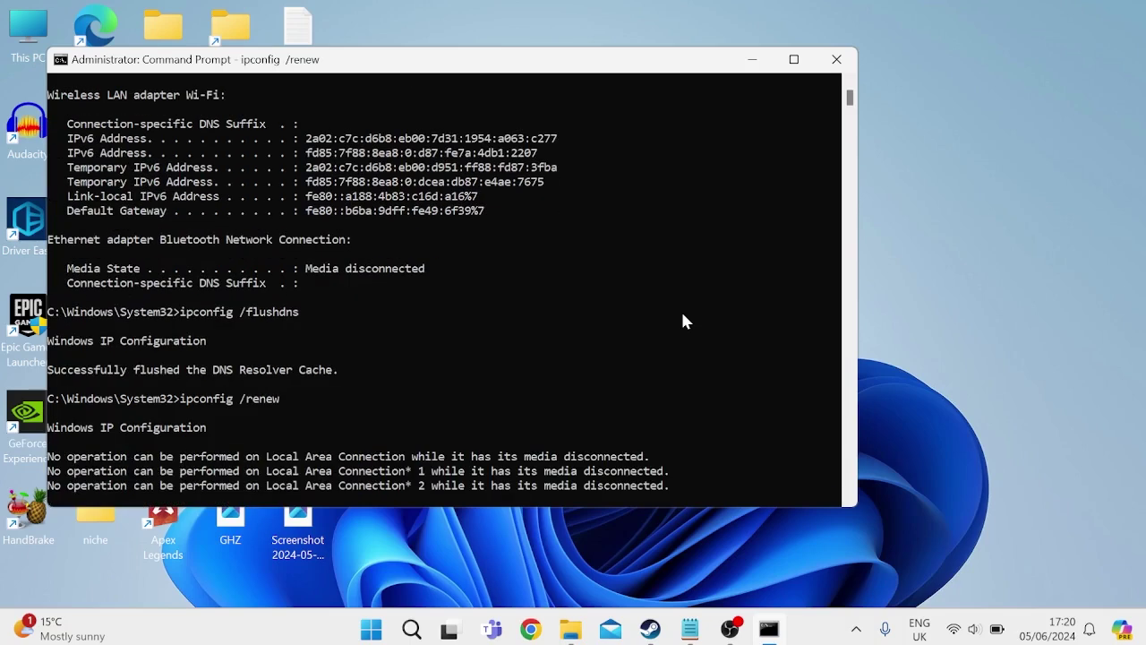
# Run netsh int ip reset and netsh winsock reset, then close Command Prompt
pyautogui.write('netsh int ip reset')
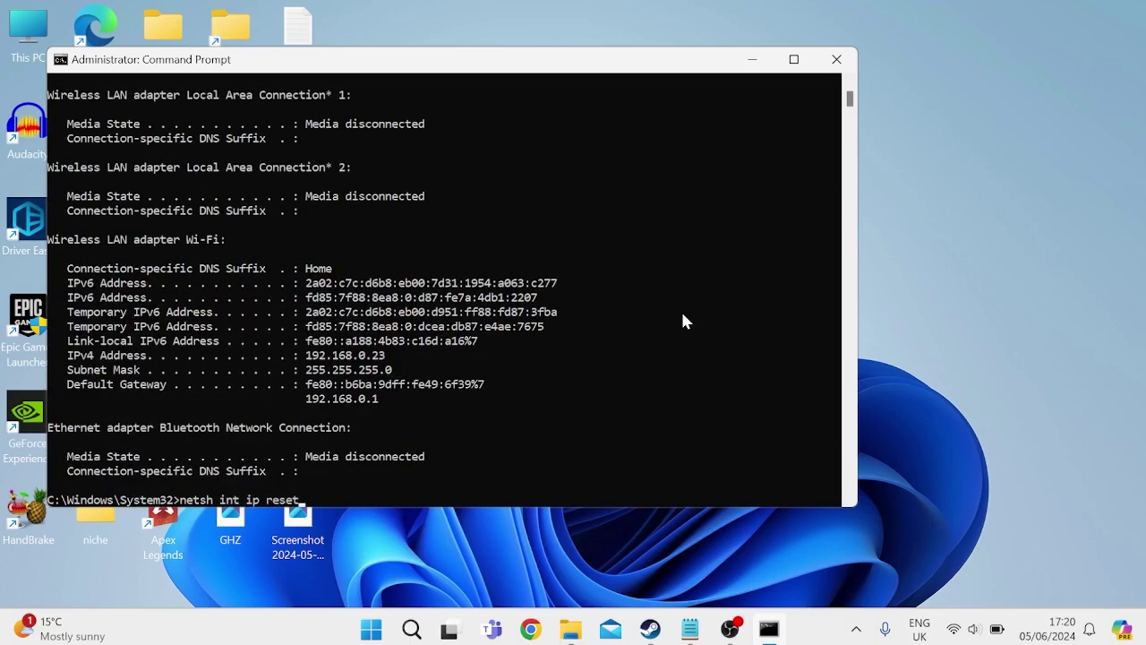
pyautogui.press('Return')
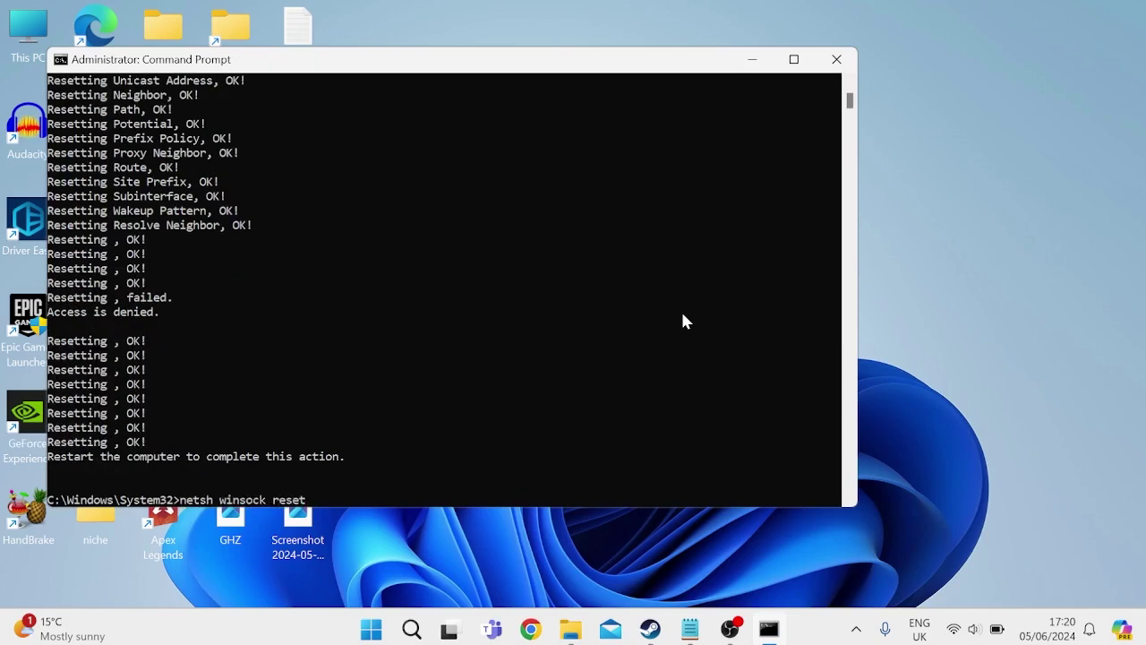
pyautogui.press('Return')
pyautogui.click(836, 60)
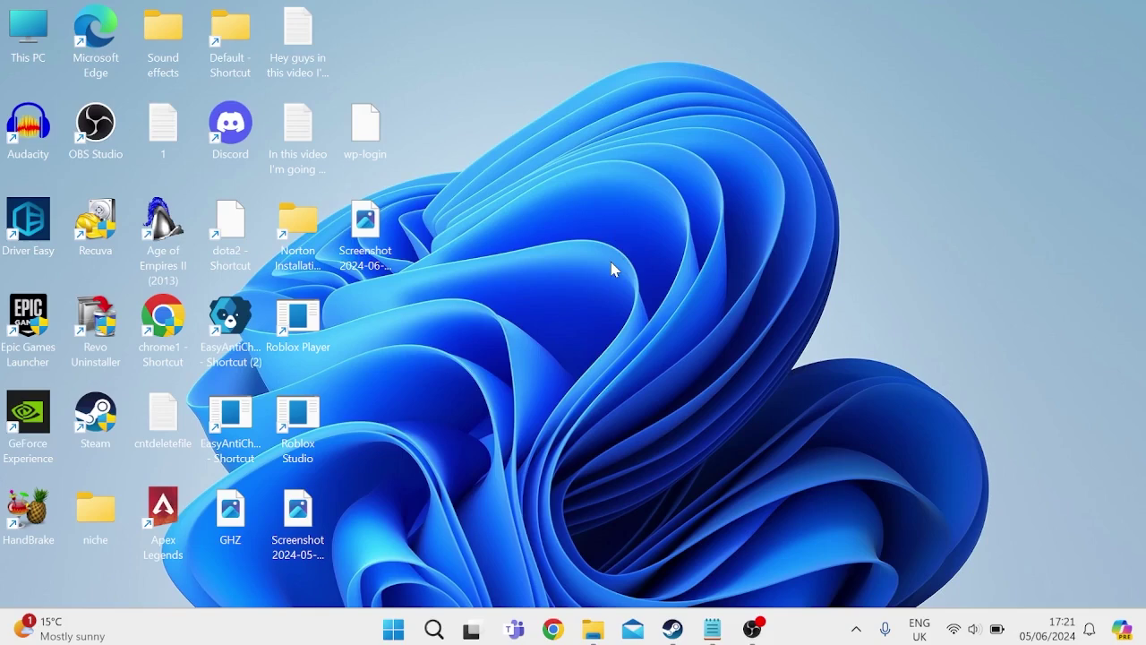
# Open Settings at System > Display and scroll down to Related settings
pyautogui.press('super')
pyautogui.write('settings')
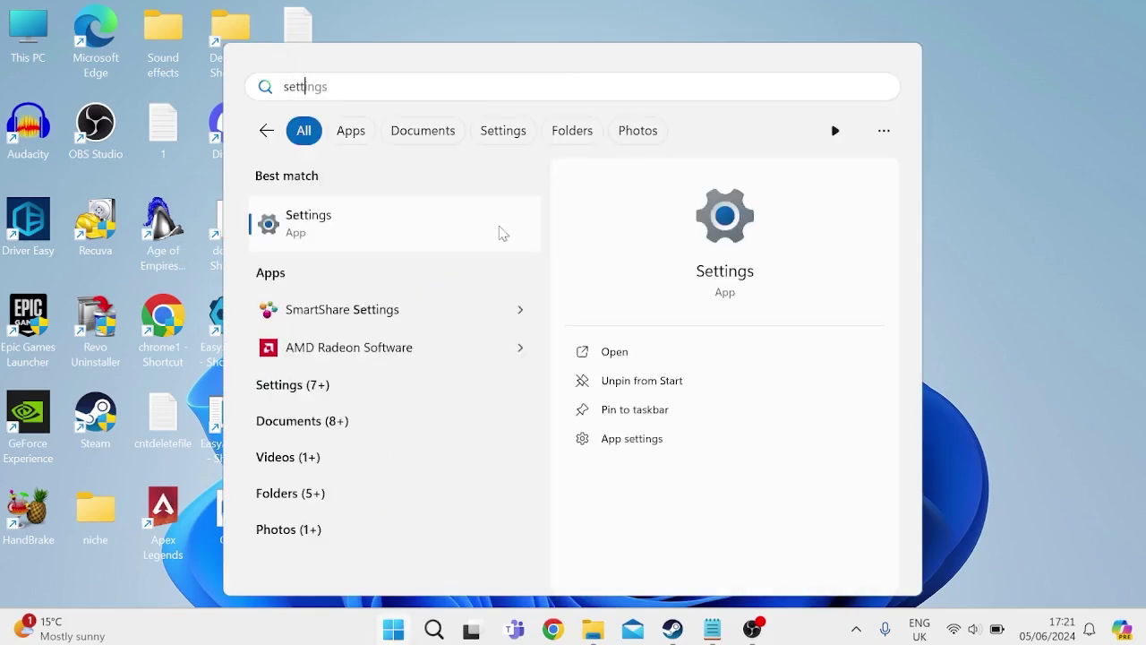
pyautogui.click(313, 251)
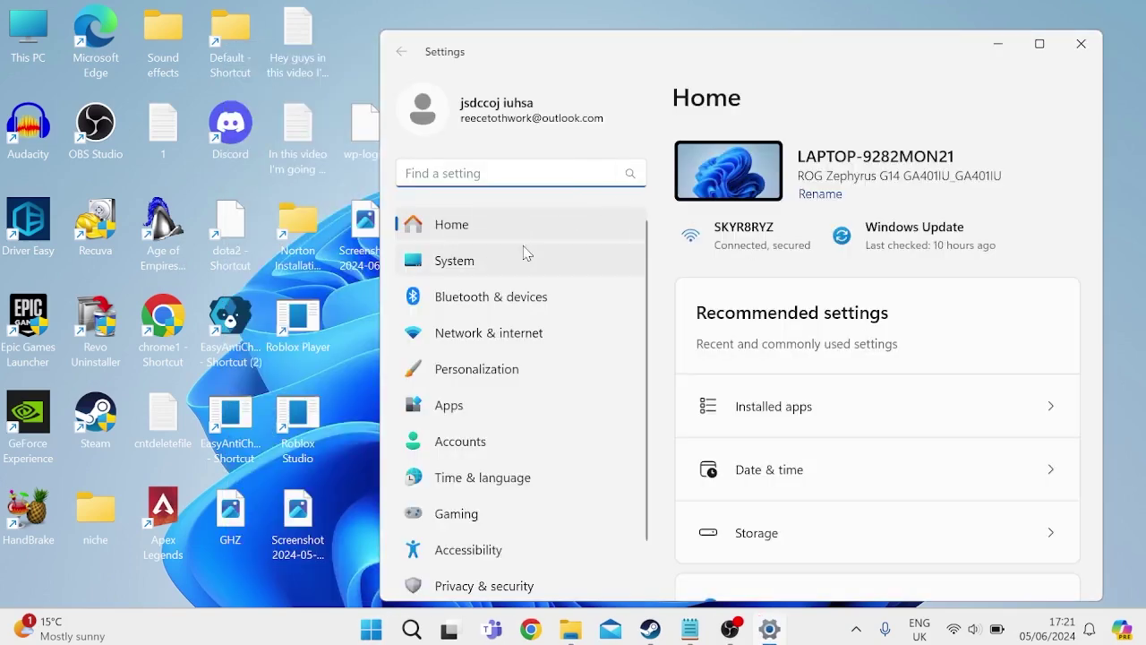
pyautogui.click(498, 260)
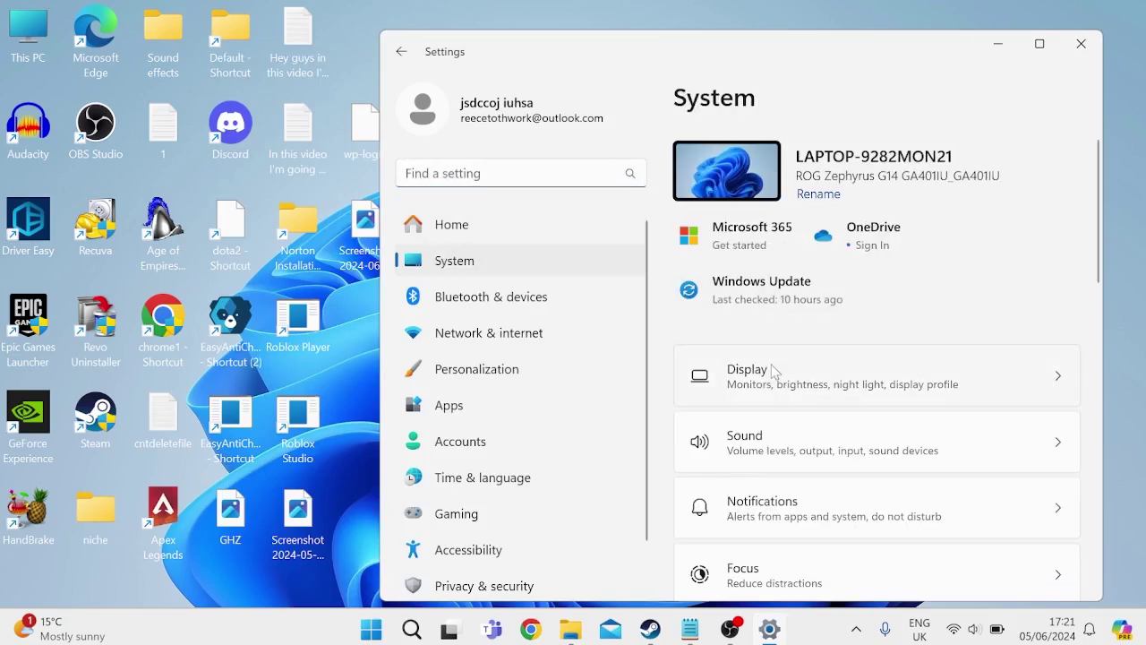
pyautogui.click(773, 371)
pyautogui.scroll(-6, 698, 331)
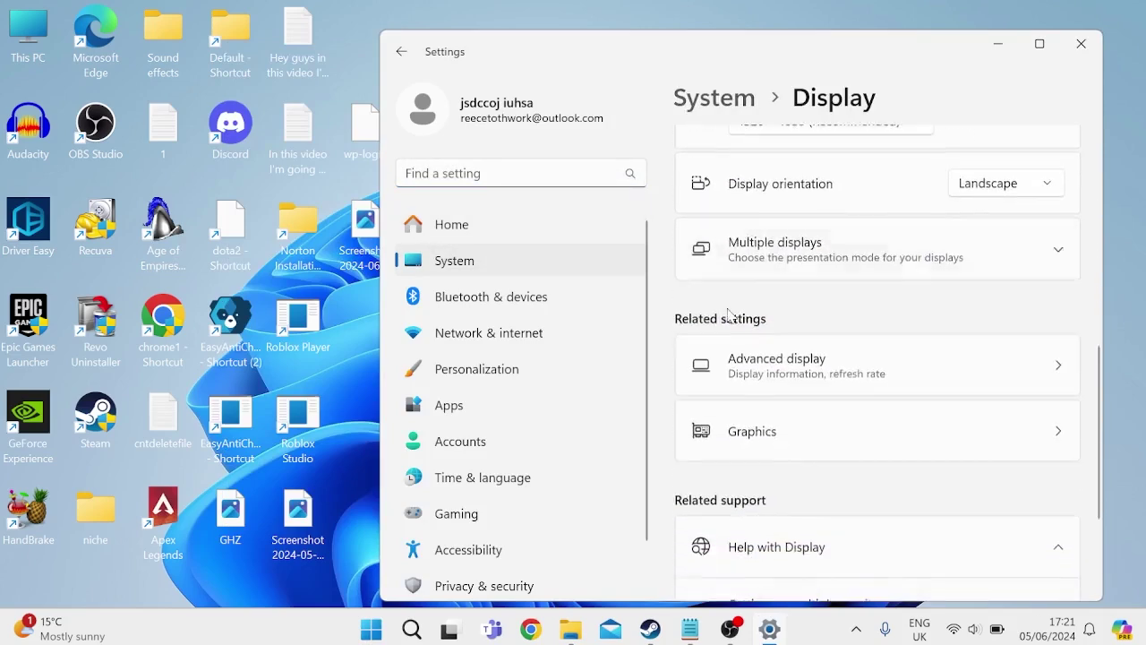
# Open the Graphics page, review the default graphics settings, then return to the per-app list
pyautogui.click(773, 424)
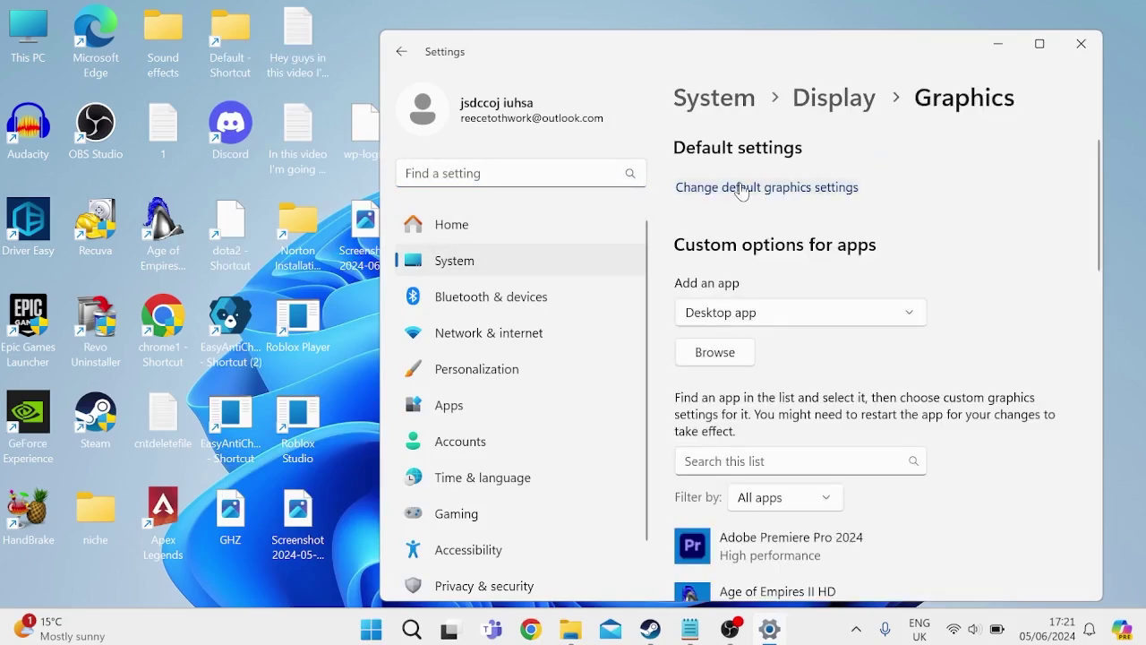
pyautogui.click(742, 189)
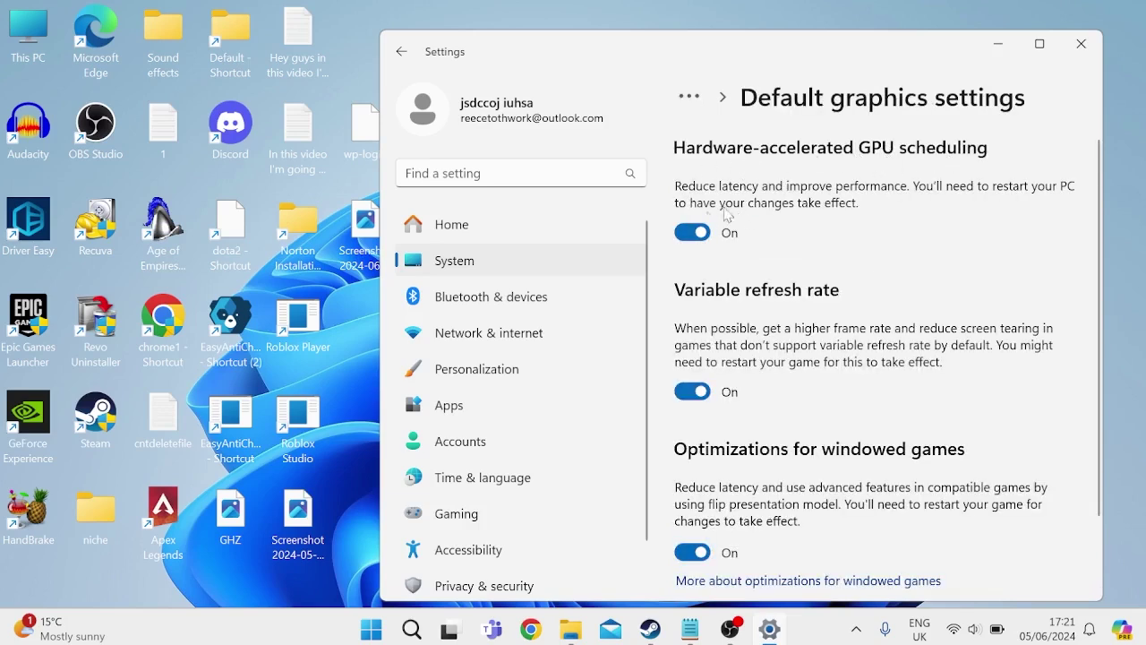
pyautogui.click(401, 51)
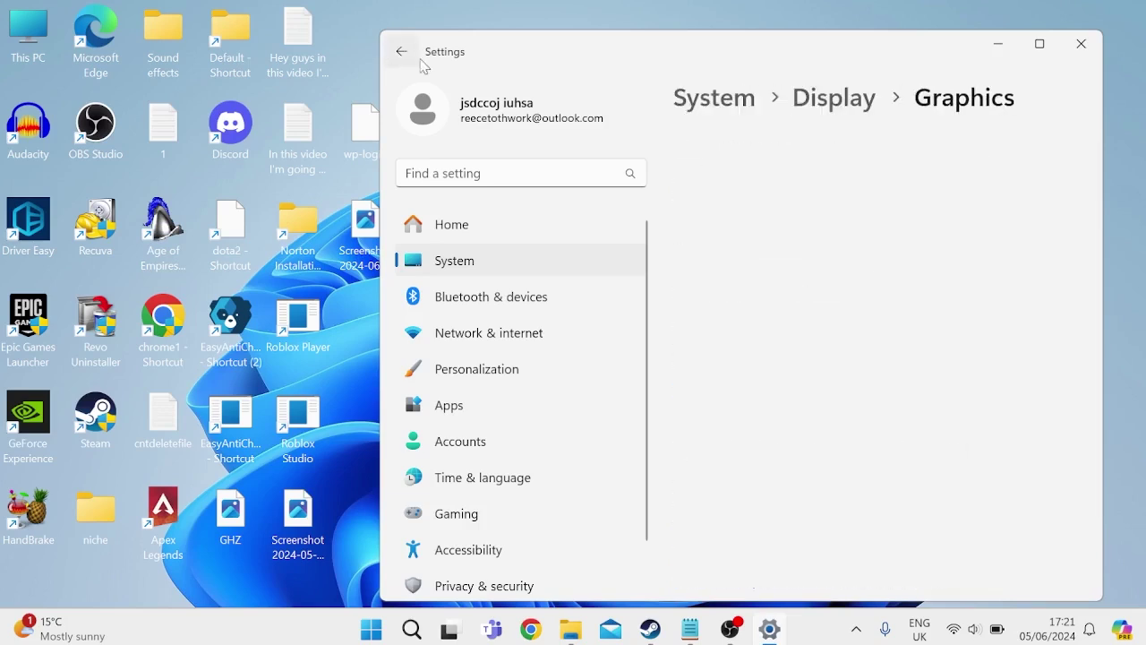
pyautogui.scroll(-10, 852, 314)
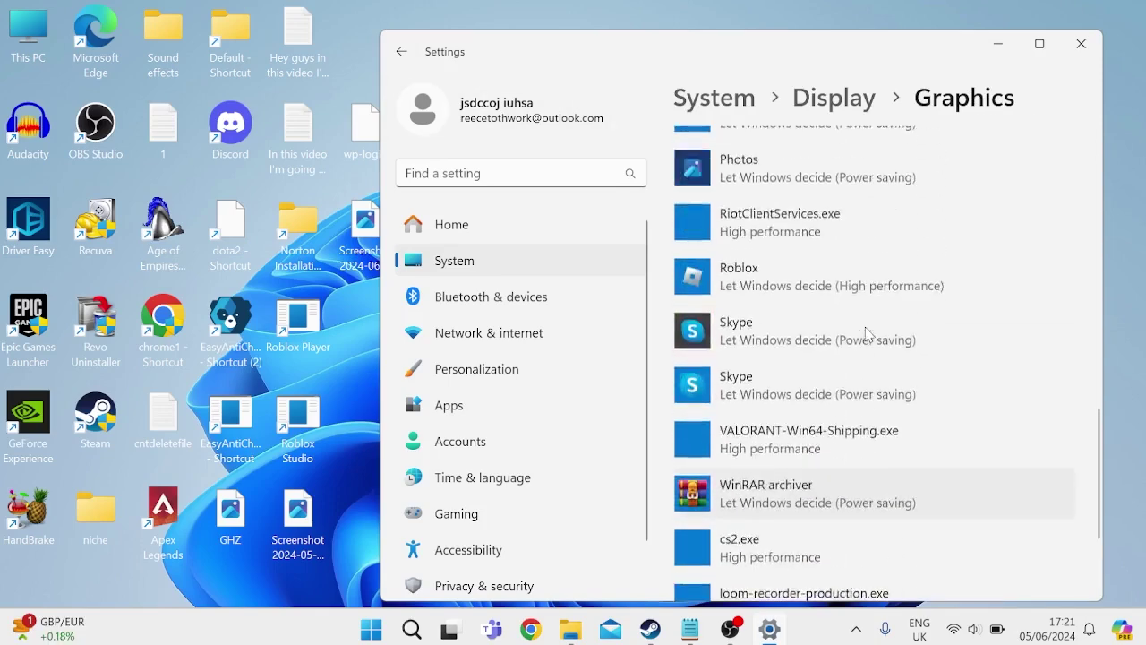
pyautogui.scroll(4, 824, 335)
pyautogui.scroll(5, 824, 335)
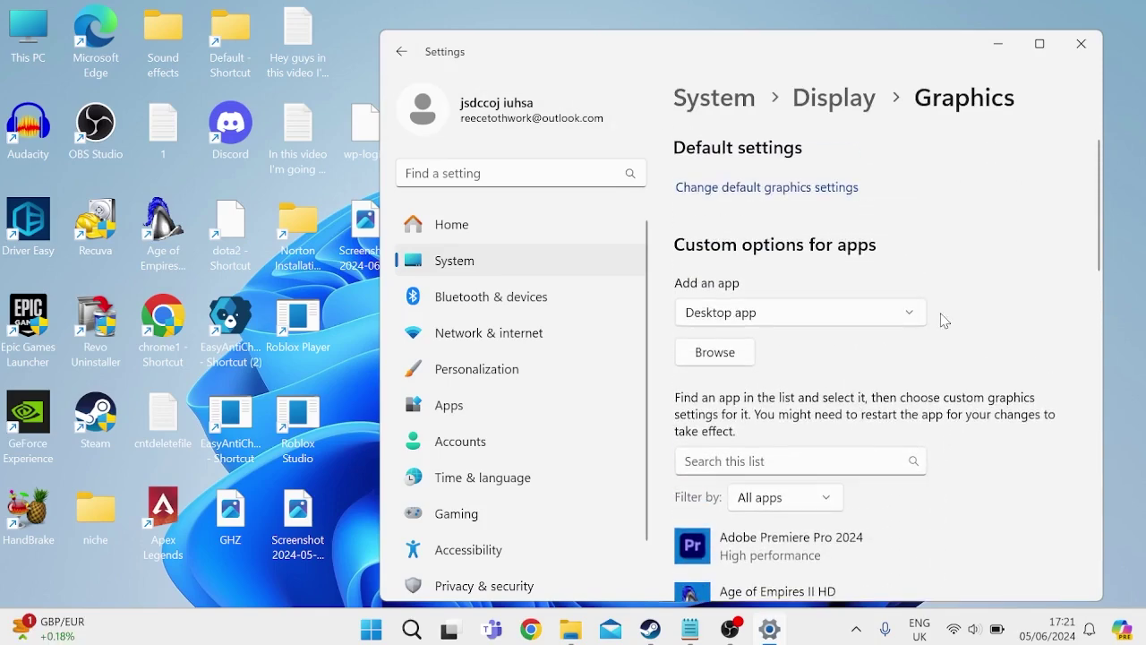
# Browse to C:\Program Files (x86)\Steam\steamapps\common\Apex Legends and select r5apex
pyautogui.click(732, 359)
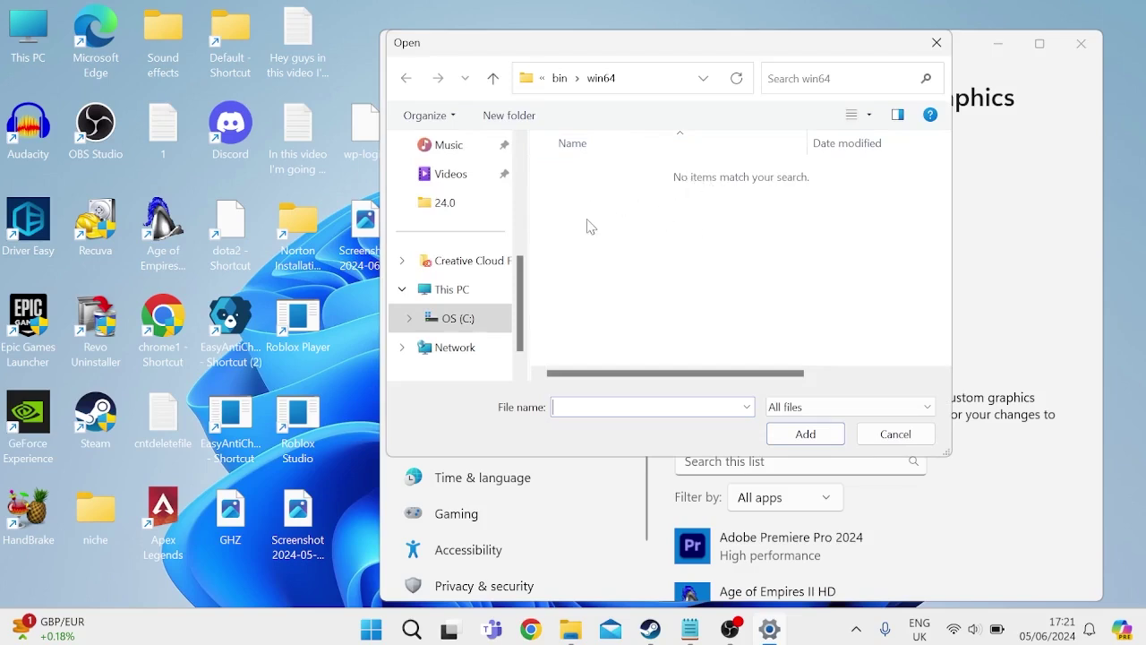
pyautogui.click(464, 319)
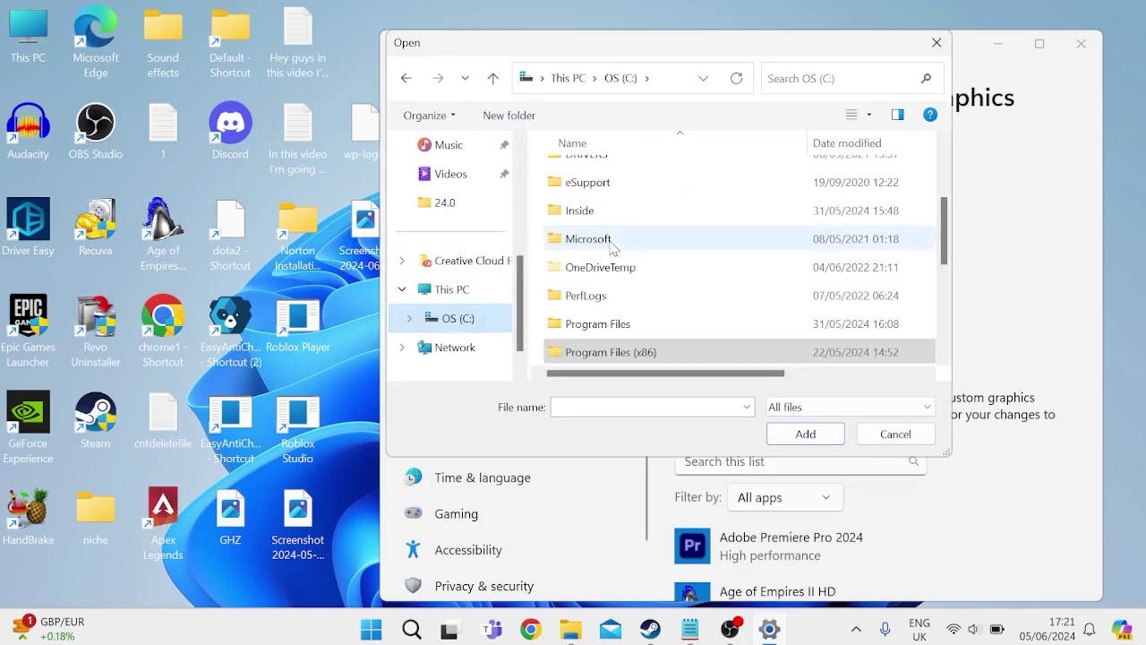
pyautogui.doubleClick(613, 354)
pyautogui.scroll(-7, 674, 234)
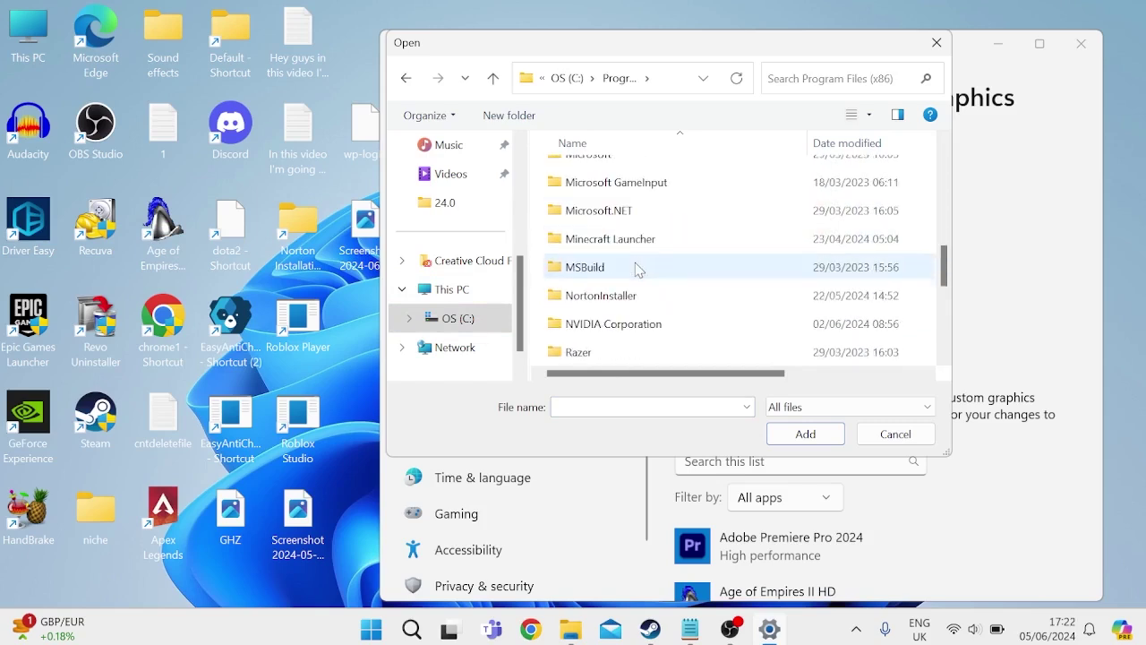
pyautogui.doubleClick(615, 239)
pyautogui.scroll(-1, 663, 269)
pyautogui.doubleClick(627, 351)
pyautogui.doubleClick(629, 175)
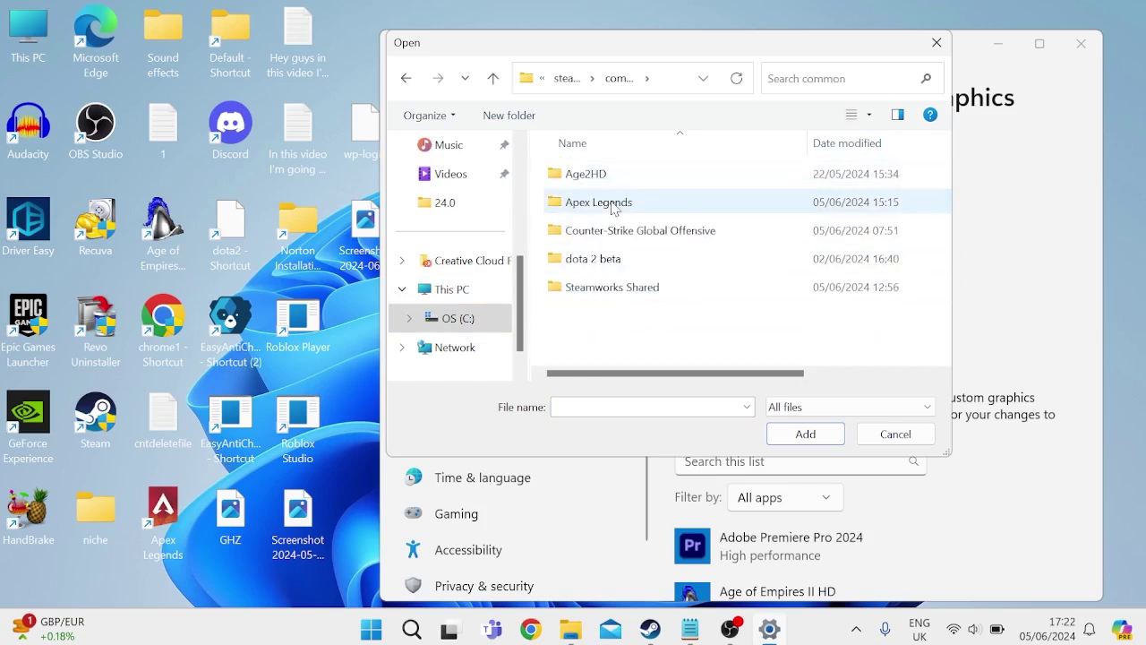
pyautogui.doubleClick(678, 201)
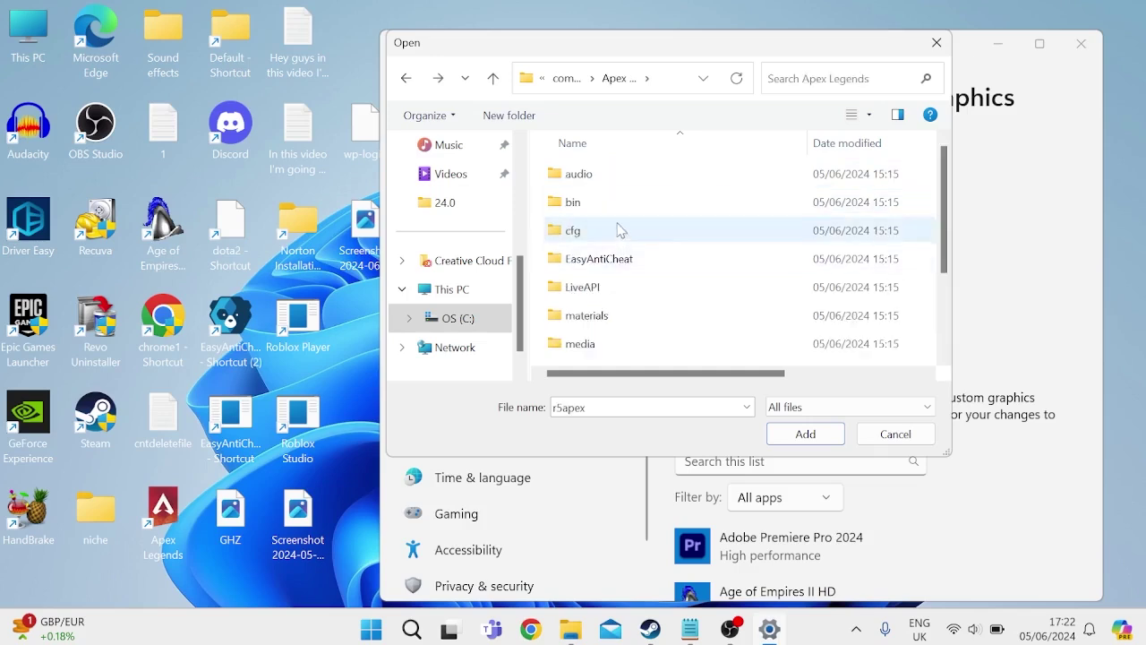
pyautogui.scroll(-2, 582, 269)
pyautogui.click(593, 305)
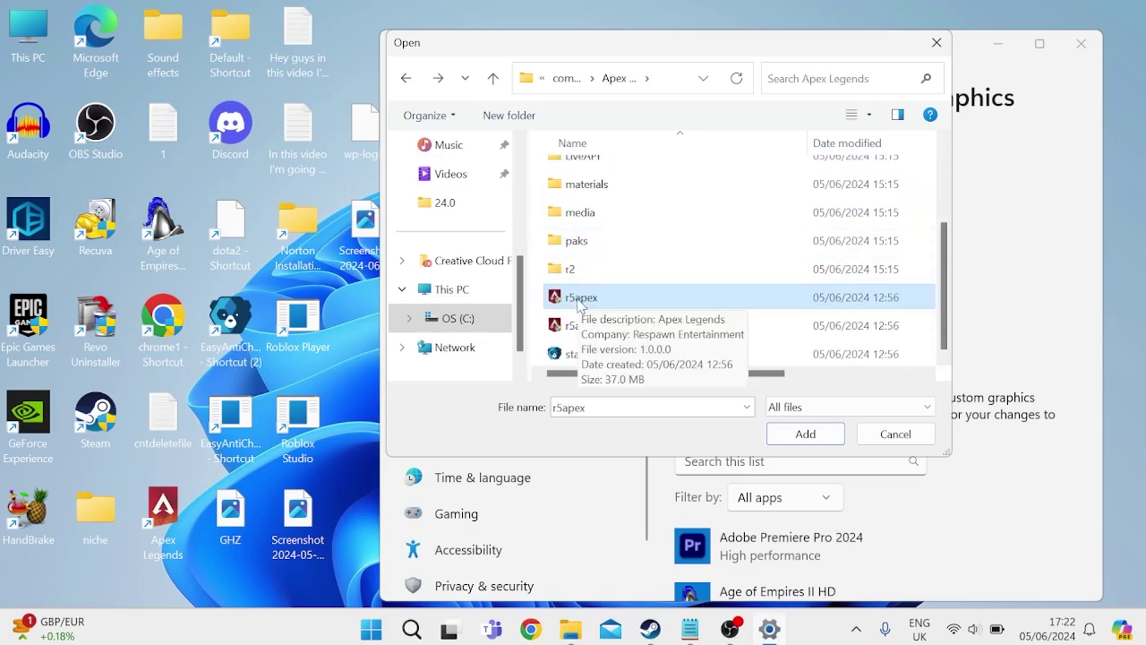
# Add r5apex and save Apex Legends' graphics preference as High performance (NVIDIA GeForce GTX 1660 Ti)
pyautogui.doubleClick(564, 294)
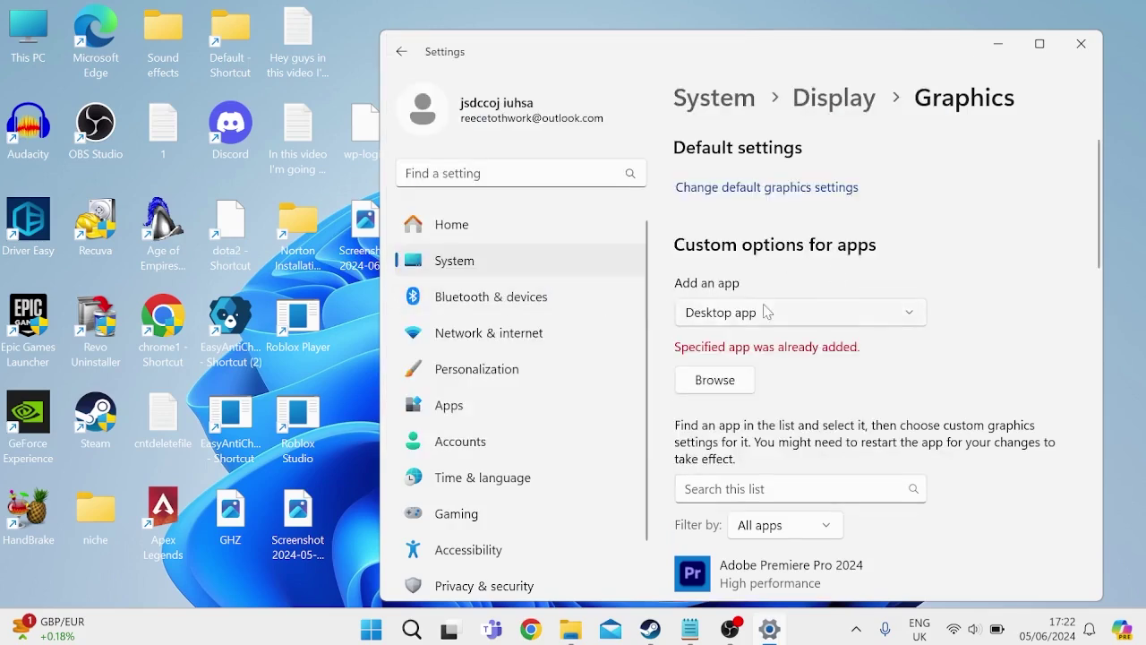
pyautogui.scroll(-1, 782, 269)
pyautogui.scroll(-3, 827, 310)
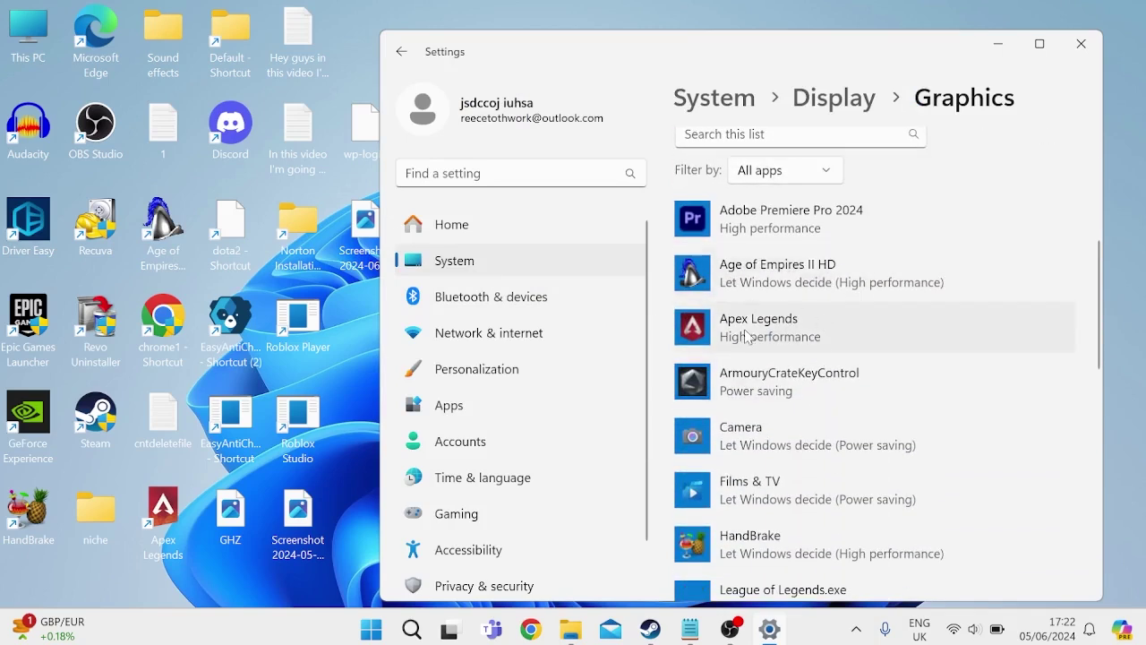
pyautogui.click(795, 336)
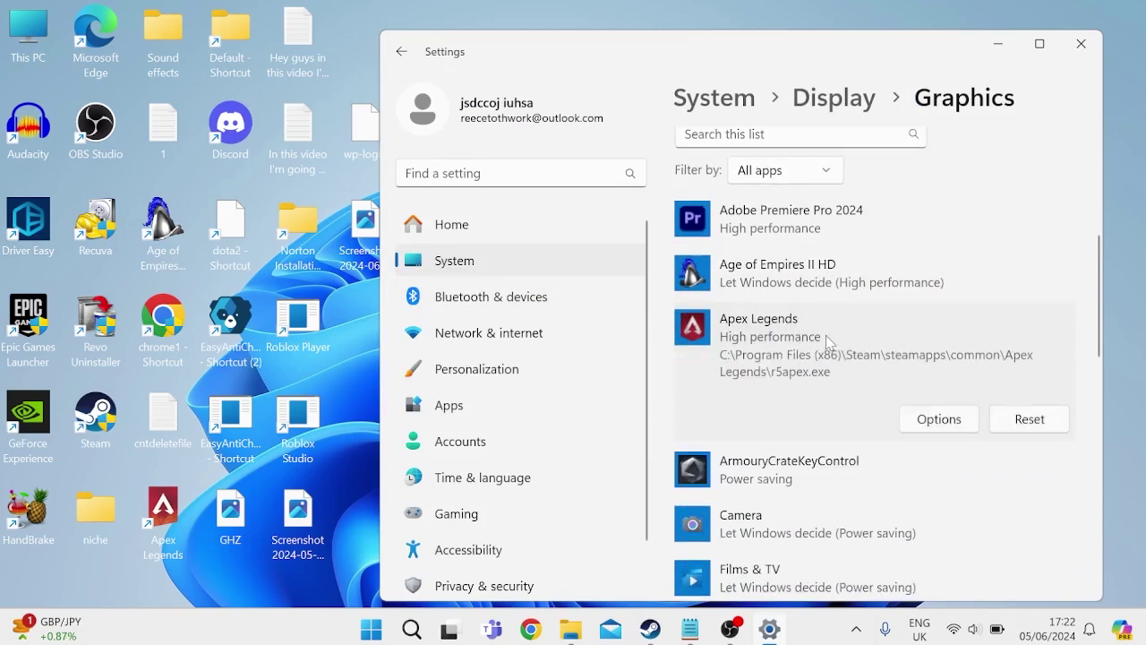
pyautogui.click(946, 421)
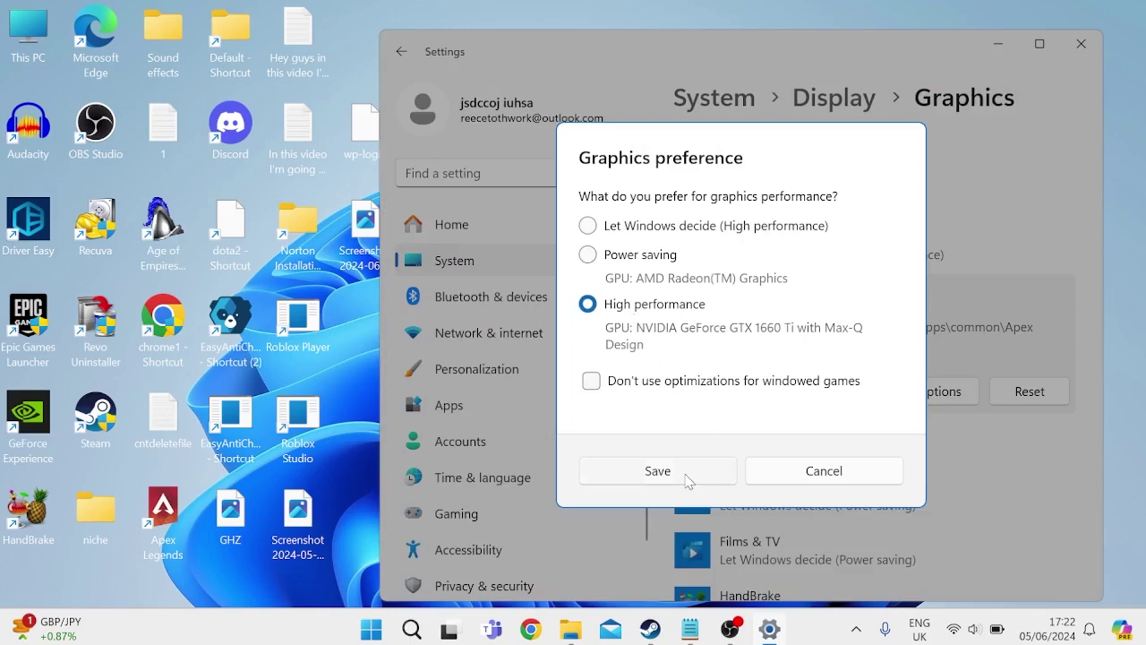
pyautogui.click(658, 471)
# Go to Privacy & security and open the Notifications permission page under App permissions
pyautogui.scroll(-1, 537, 313)
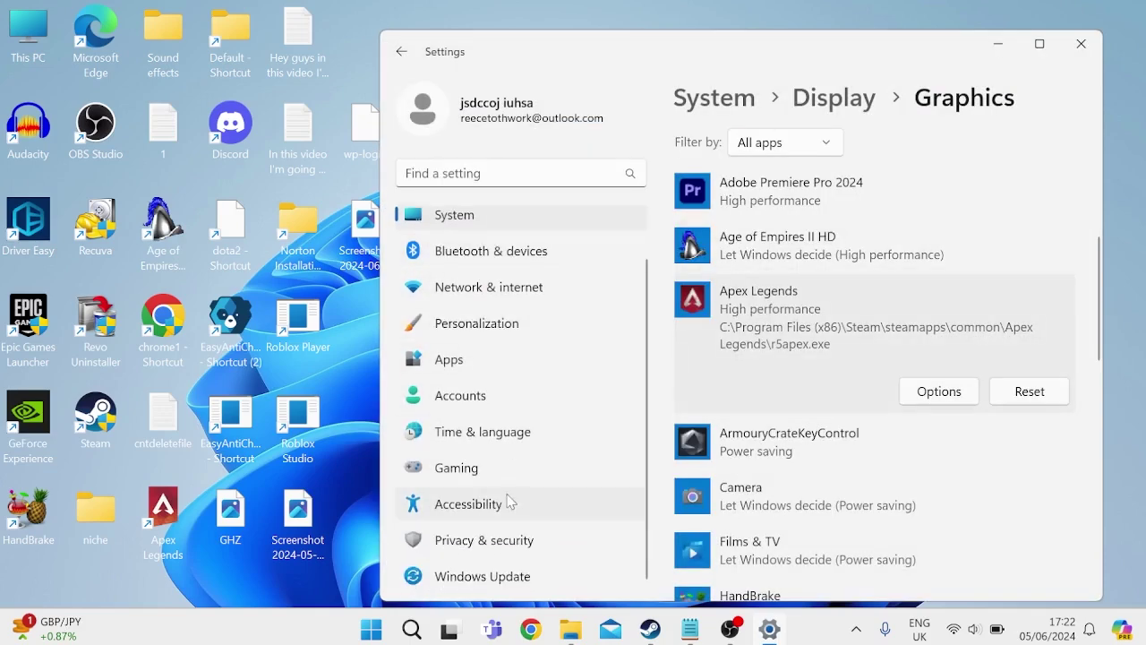
pyautogui.click(502, 540)
pyautogui.scroll(-1, 683, 267)
pyautogui.scroll(-5, 683, 267)
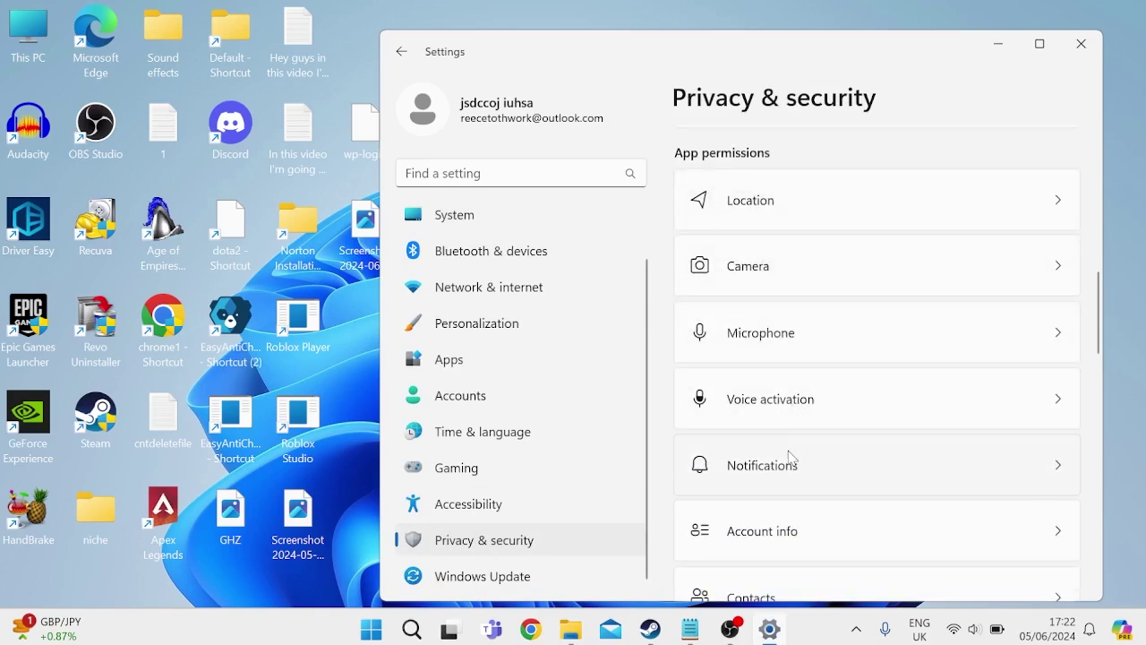
pyautogui.click(790, 458)
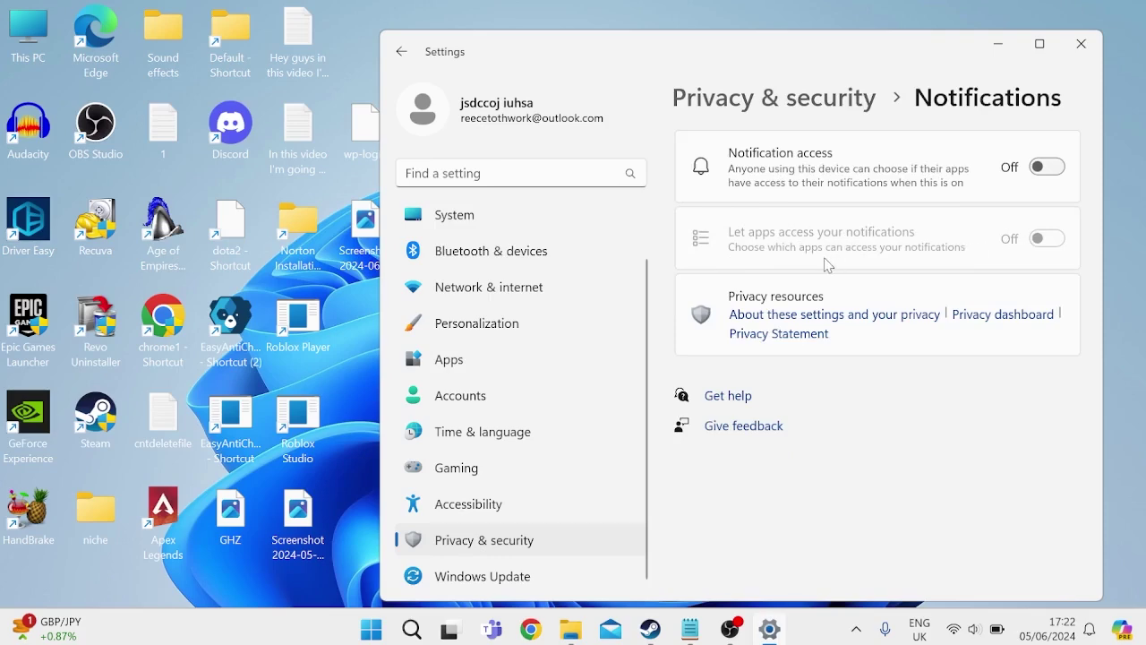
# Go to Network & internet > Advanced network settings > Network reset
pyautogui.click(548, 284)
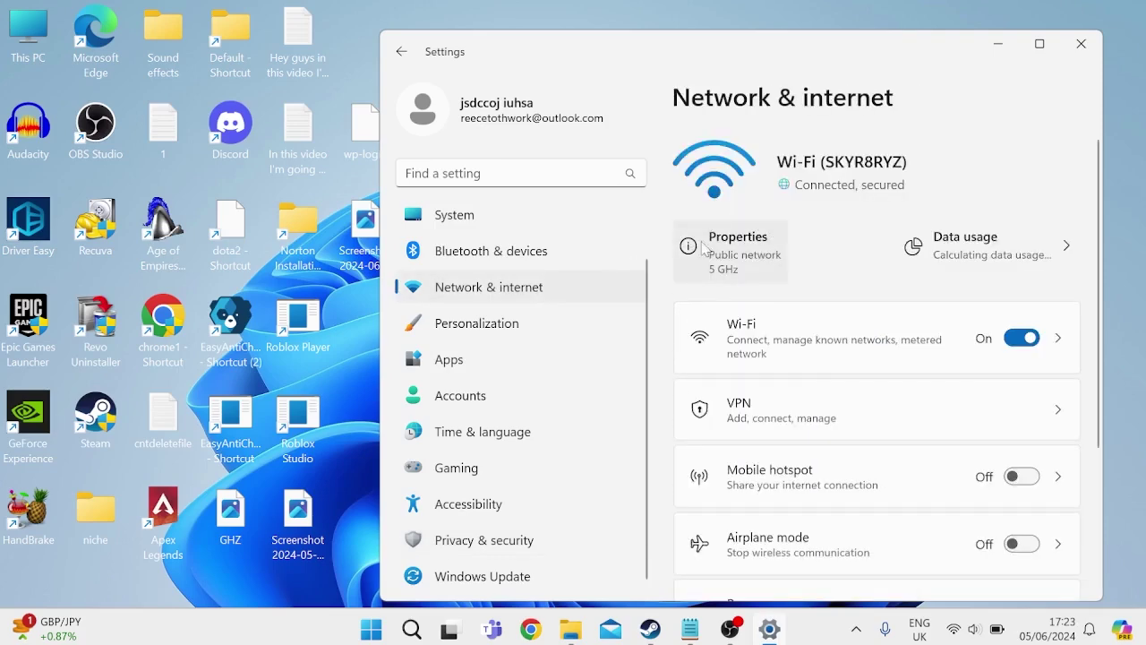
pyautogui.scroll(-3, 702, 251)
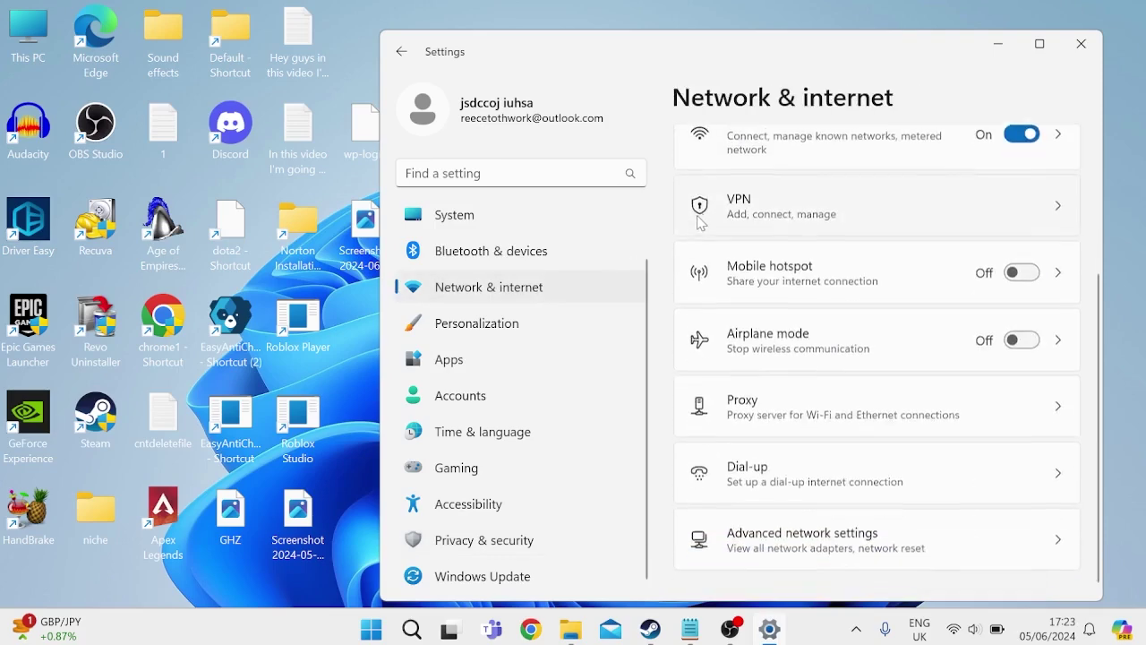
pyautogui.click(820, 535)
pyautogui.scroll(-5, 724, 302)
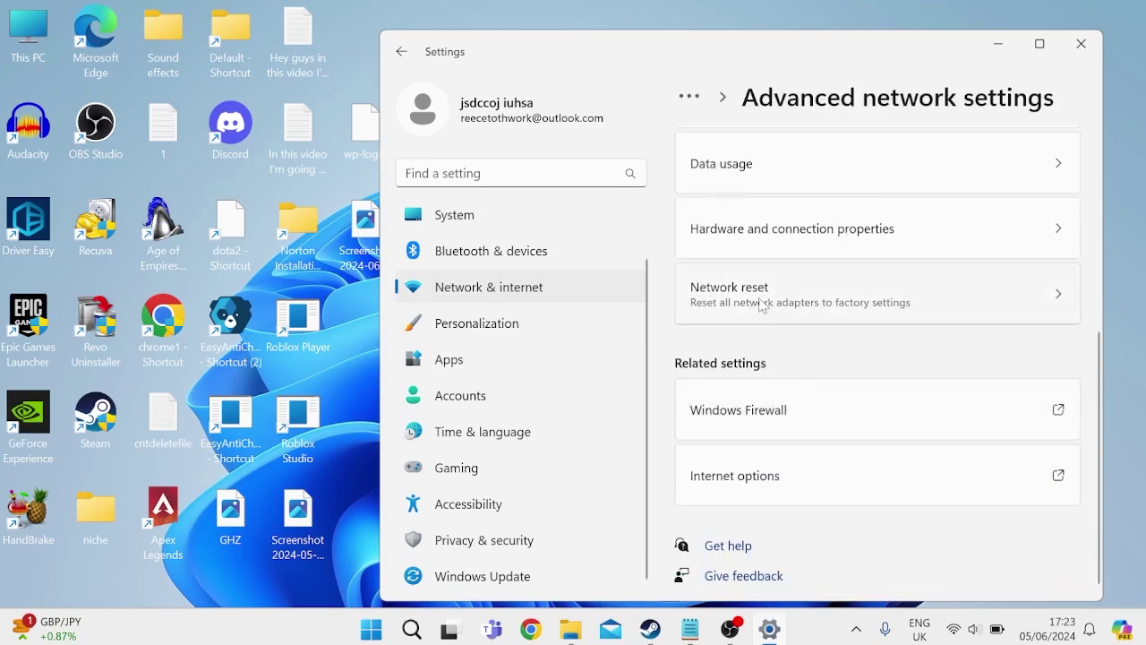
pyautogui.click(760, 303)
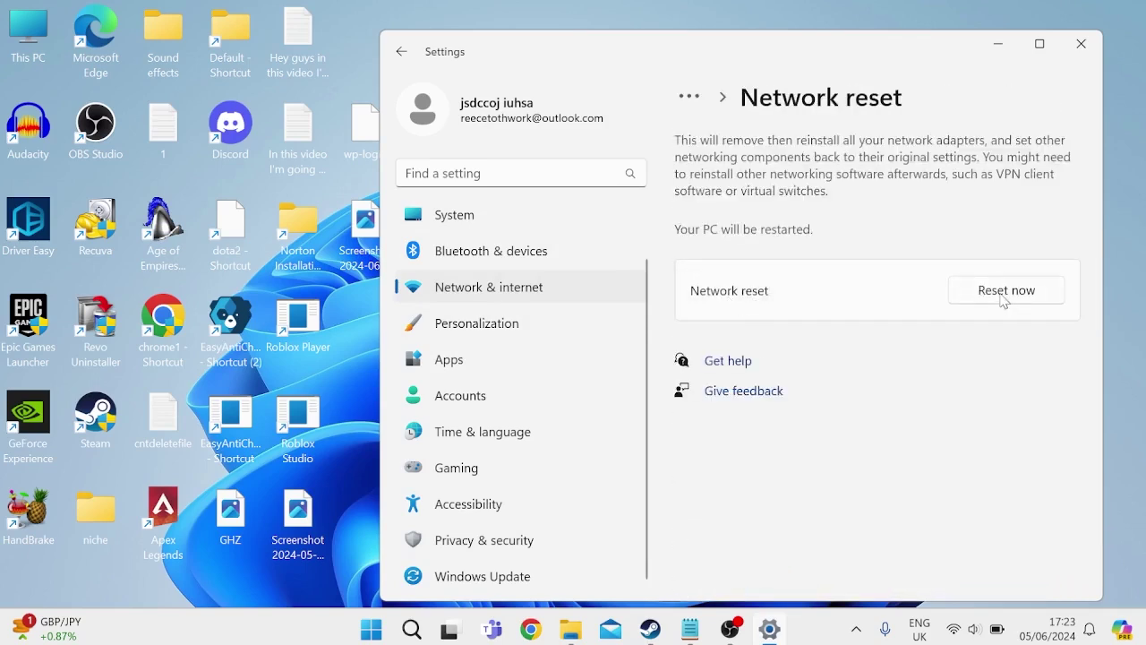
# Close Settings and open Windows Defender Firewall's list of allowed apps
pyautogui.click(1080, 43)
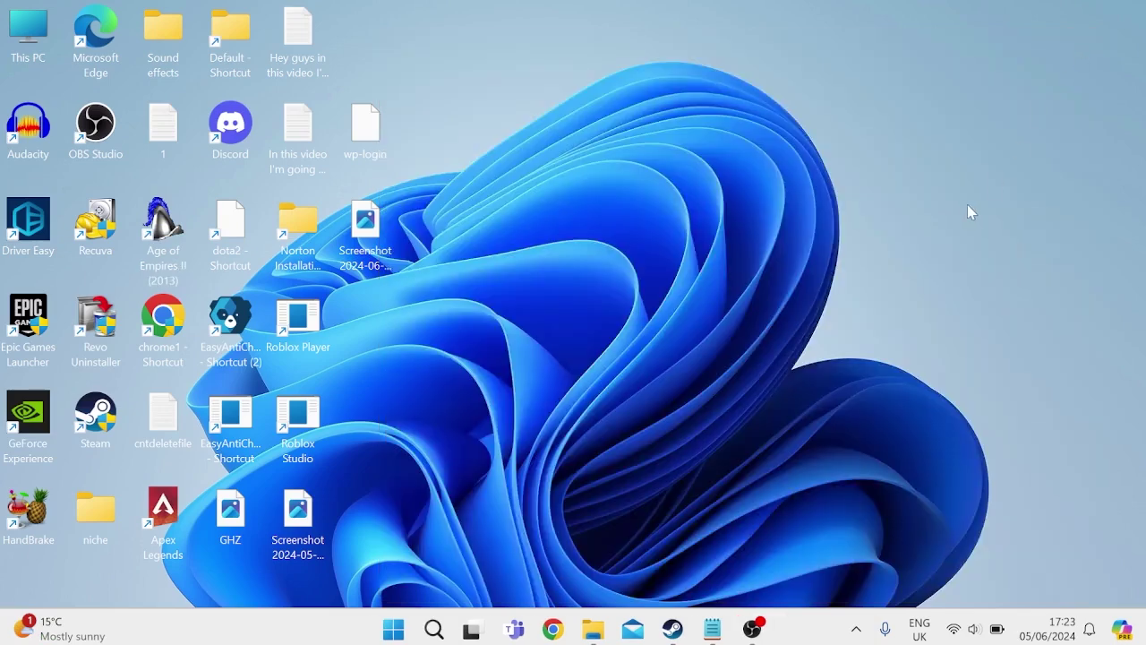
pyautogui.press('super')
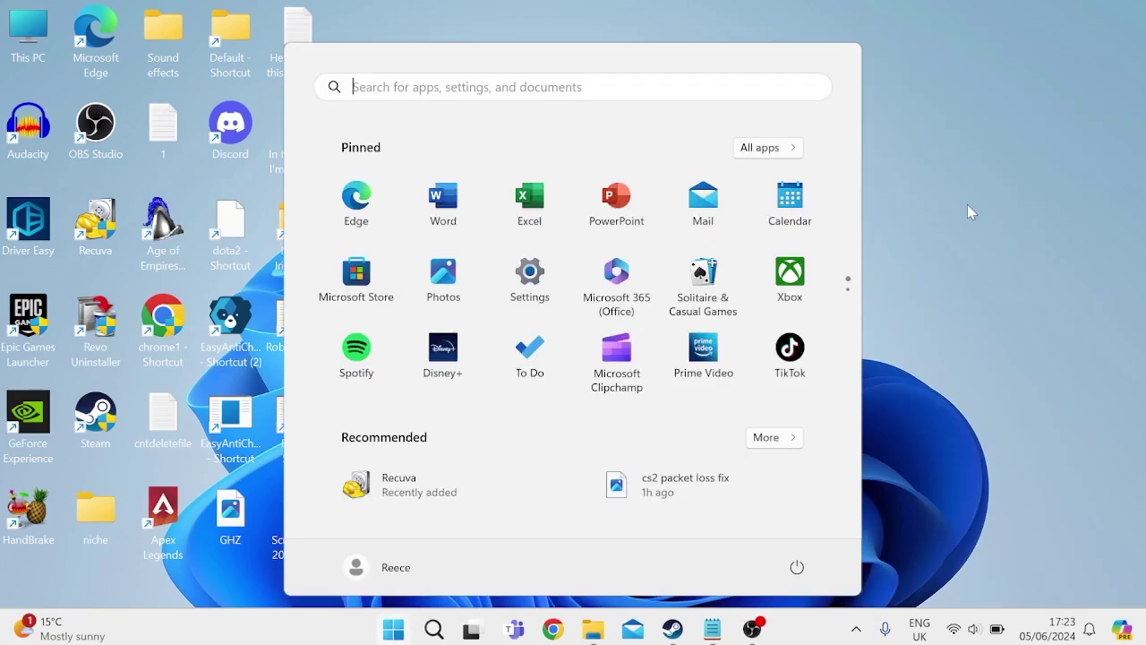
pyautogui.write('windows d')
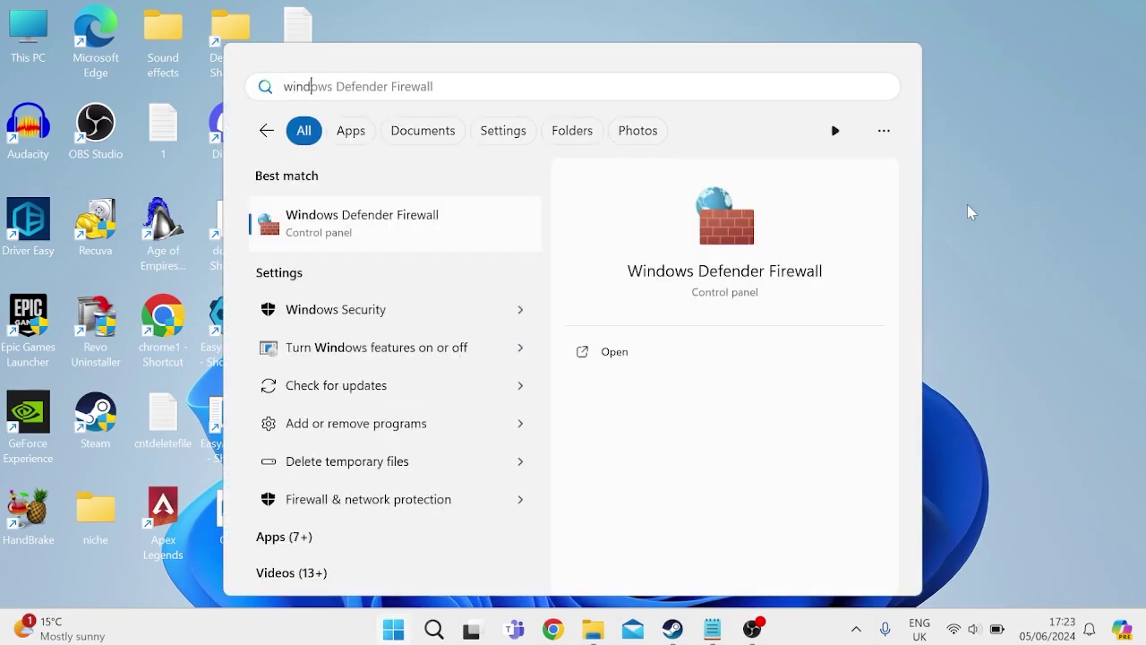
pyautogui.click(479, 219)
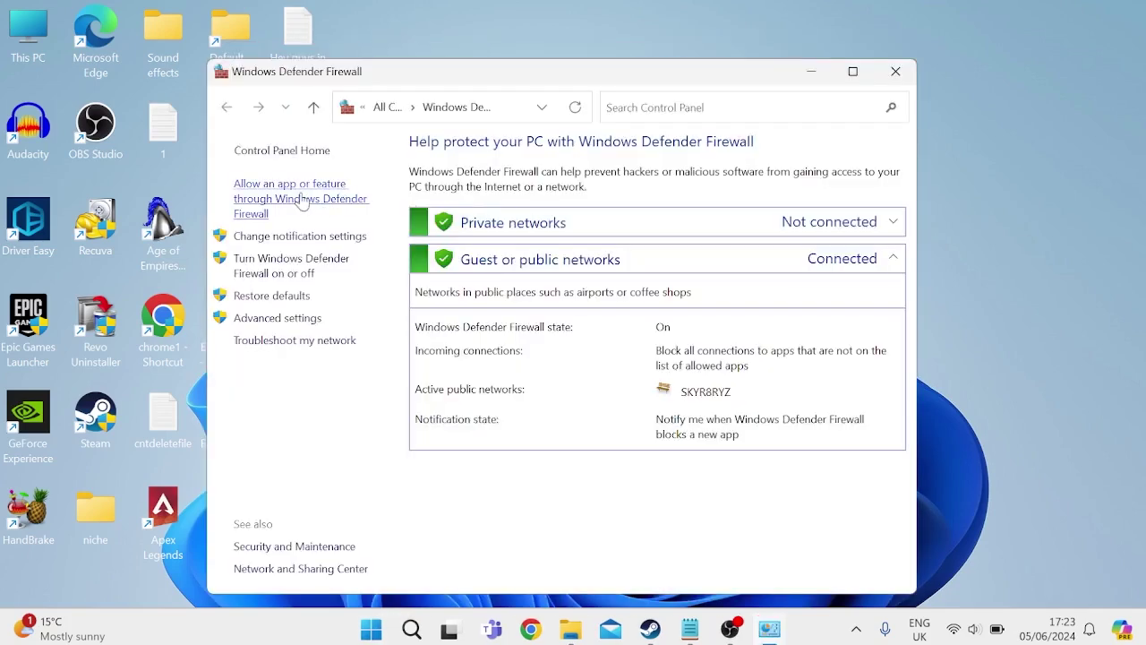
pyautogui.click(296, 195)
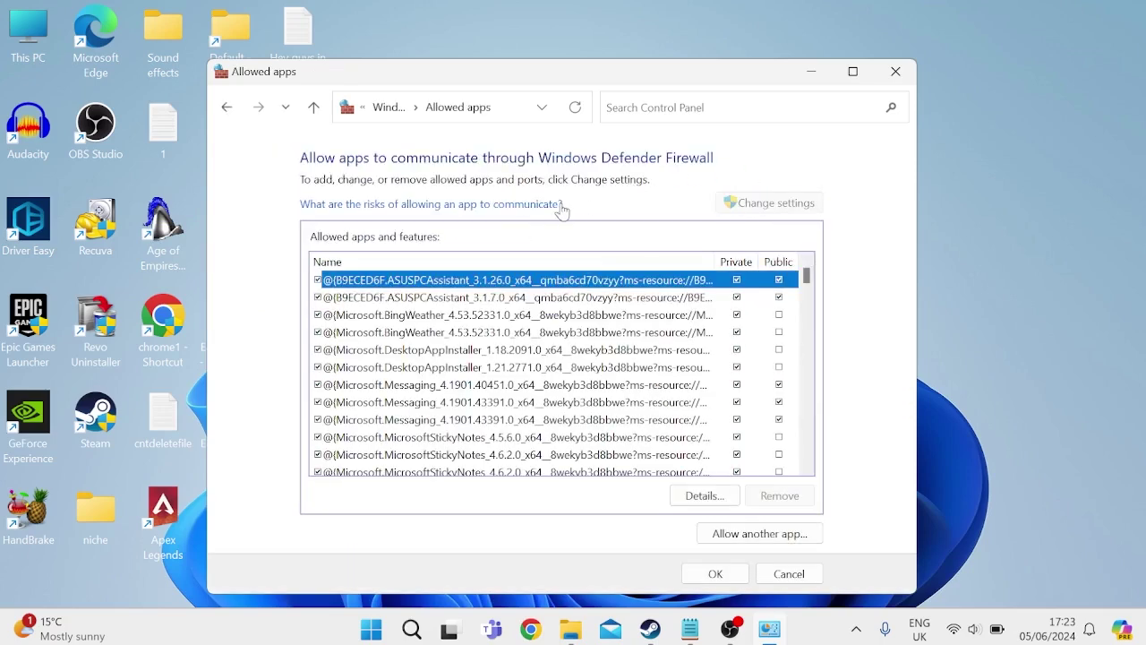
# Remove the first Apex Legends entry from the allowed apps list
pyautogui.moveTo(810, 280); pyautogui.dragTo(811, 321)
pyautogui.click(402, 299)
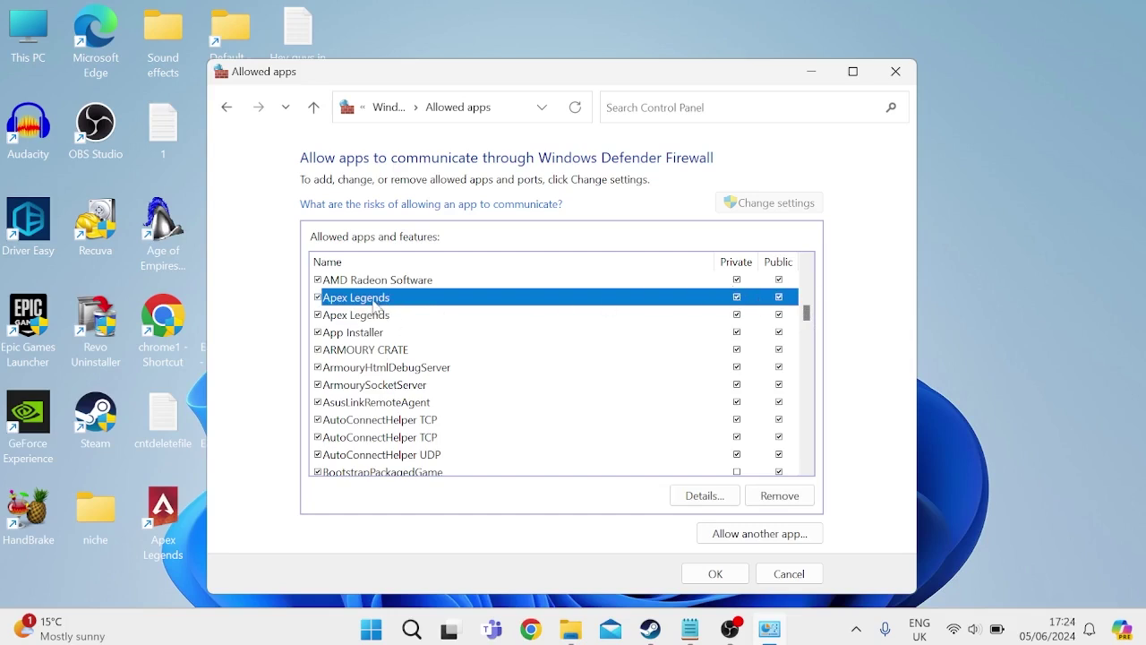
pyautogui.click(779, 495)
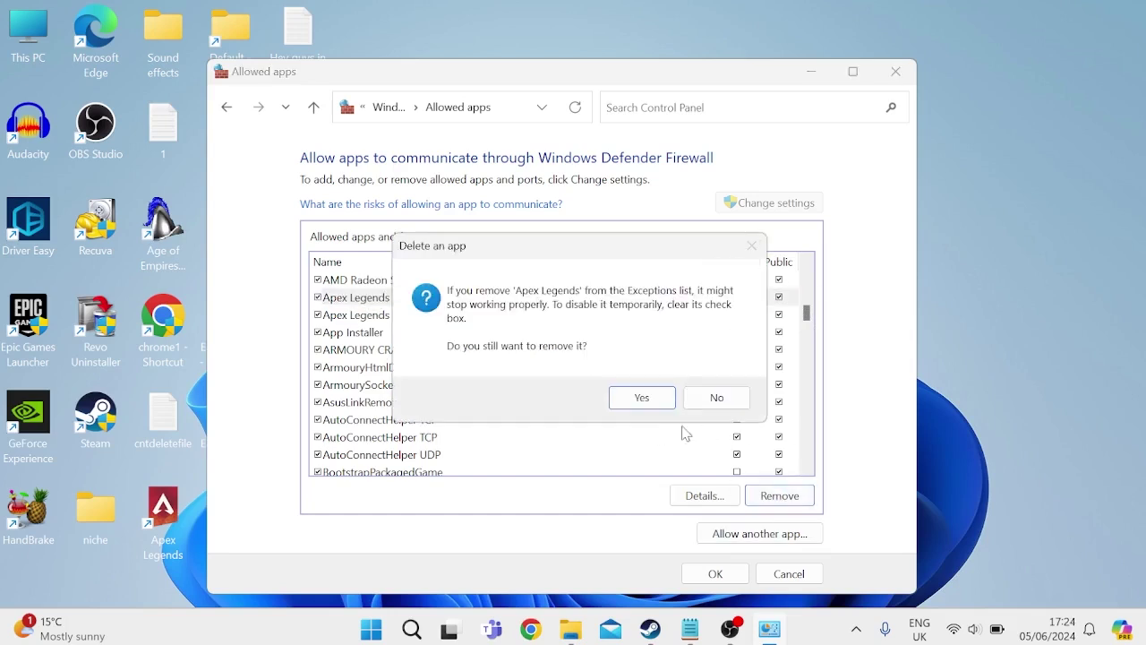
# Remove the second Apex Legends entry from the allowed apps list
pyautogui.click(641, 399)
pyautogui.click(403, 302)
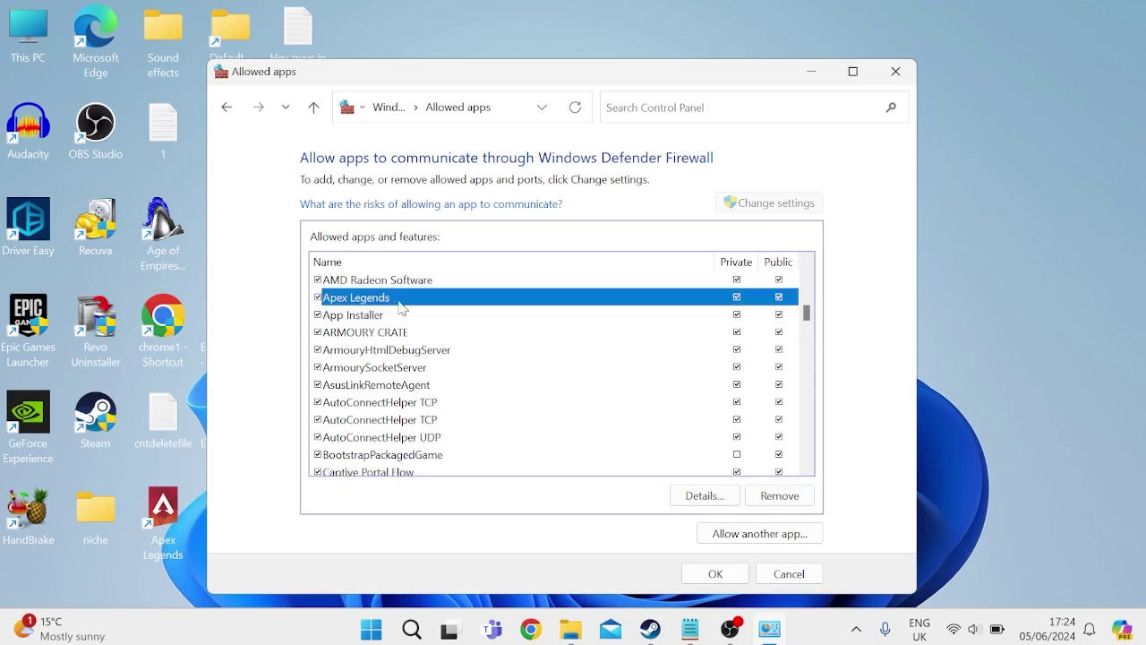
pyautogui.click(781, 535)
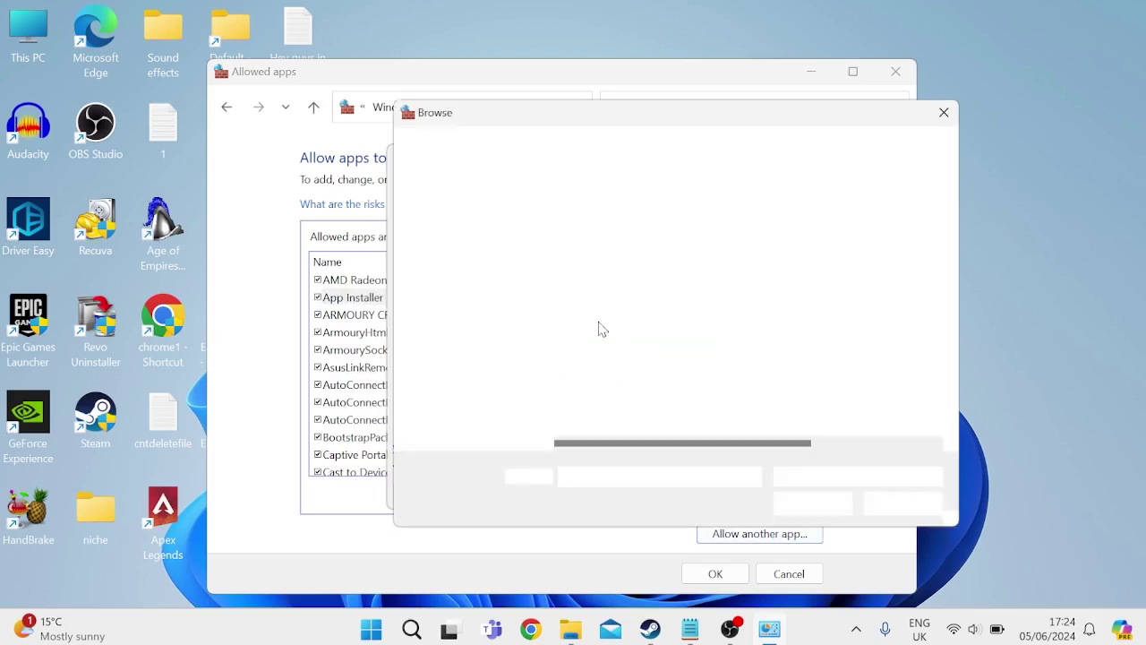
# Browse to C:\Program Files (x86)\Steam\steamapps\common\Apex Legends and select r5apex
pyautogui.click(691, 420)
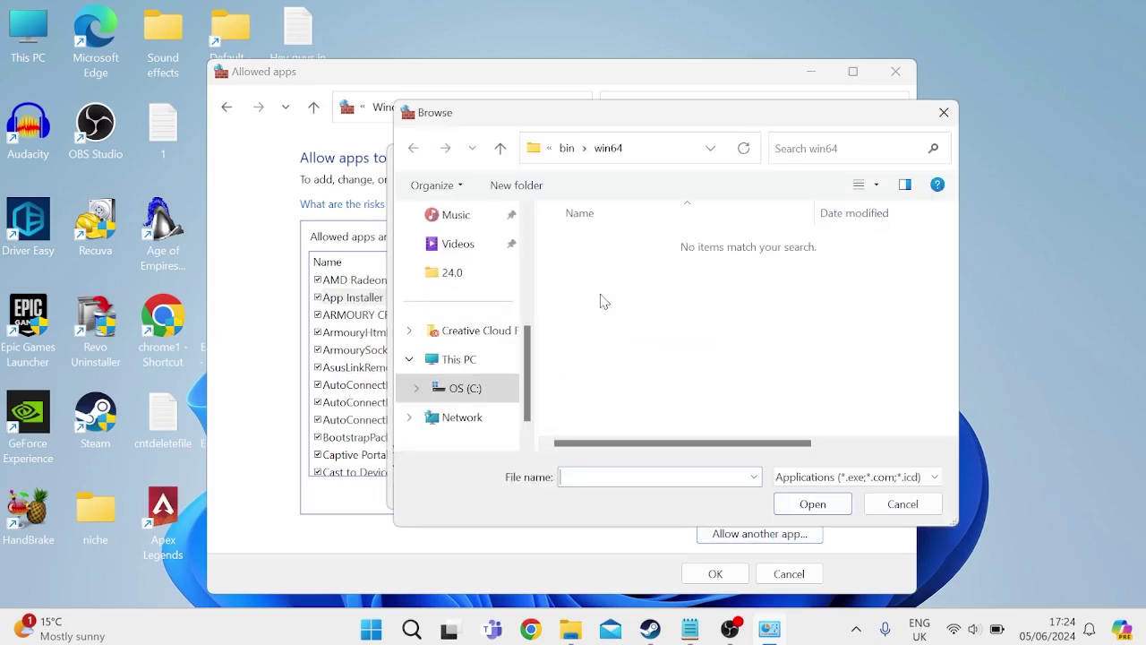
pyautogui.click(463, 392)
pyautogui.doubleClick(624, 422)
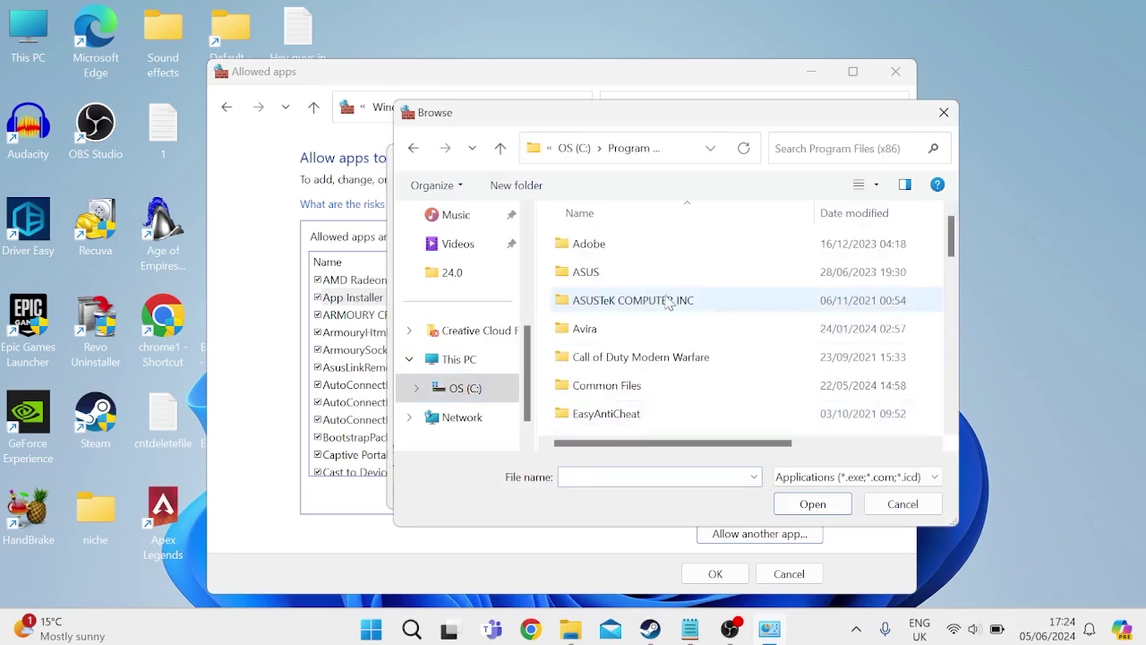
pyautogui.scroll(-5, 655, 338)
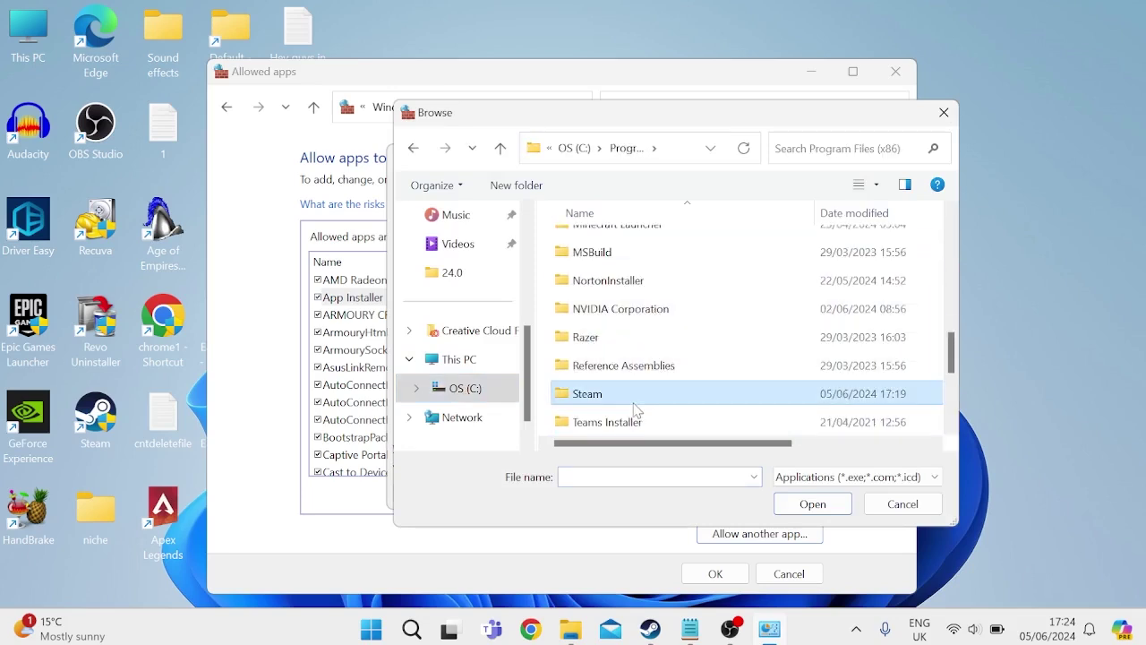
pyautogui.doubleClick(631, 397)
pyautogui.scroll(-6, 650, 356)
pyautogui.doubleClick(627, 254)
pyautogui.doubleClick(627, 246)
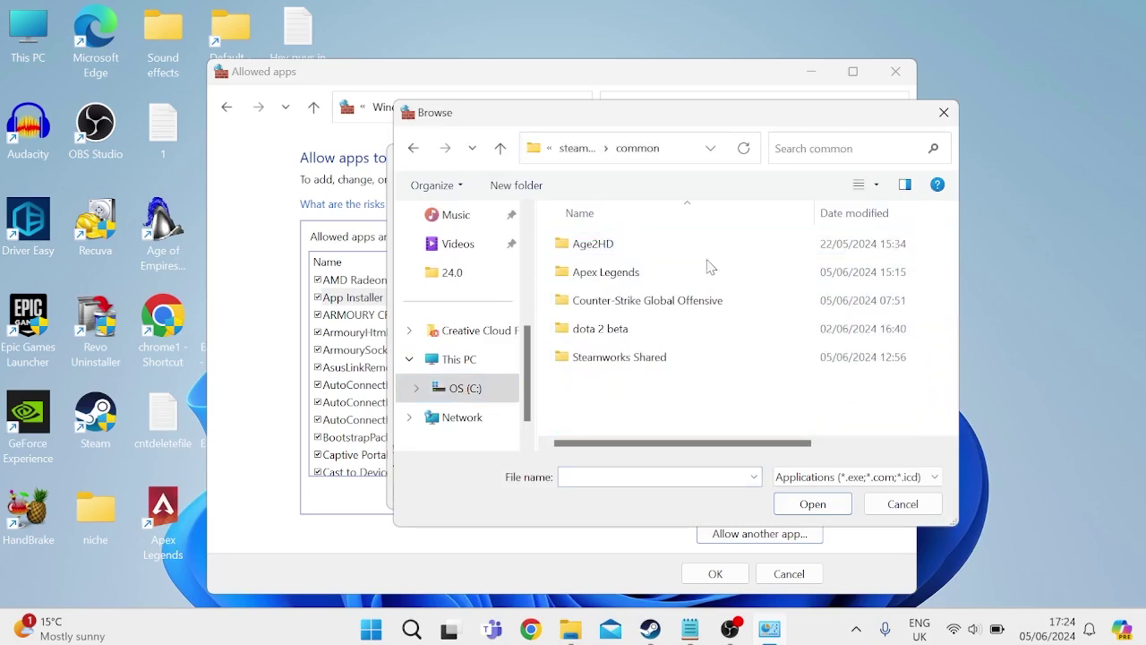
pyautogui.doubleClick(624, 273)
pyautogui.scroll(-2, 645, 313)
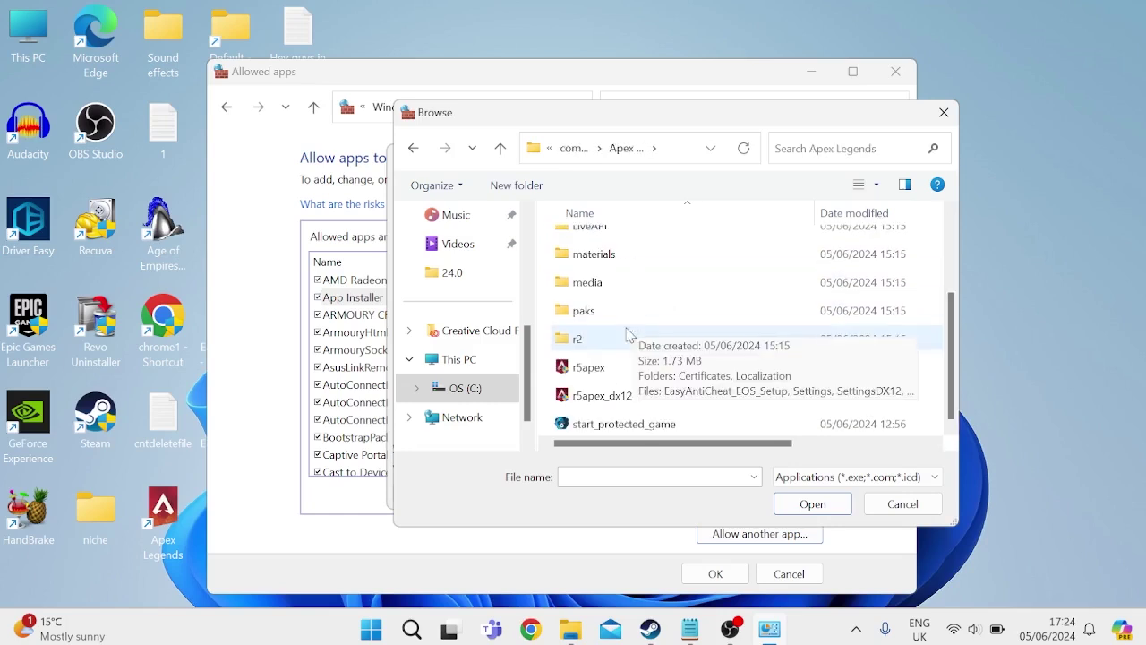
pyautogui.click(591, 369)
# Add r5apex as Apex Legends, allowed on Private and Public networks, and save
pyautogui.doubleClick(591, 369)
pyautogui.press('Return')
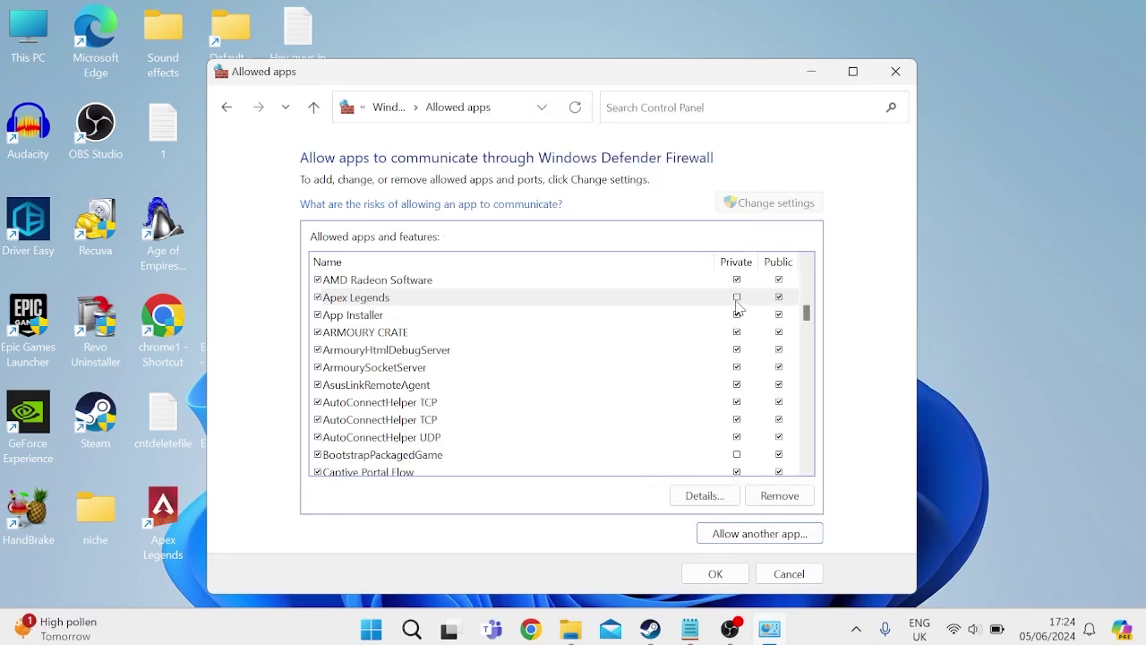
pyautogui.click(737, 298)
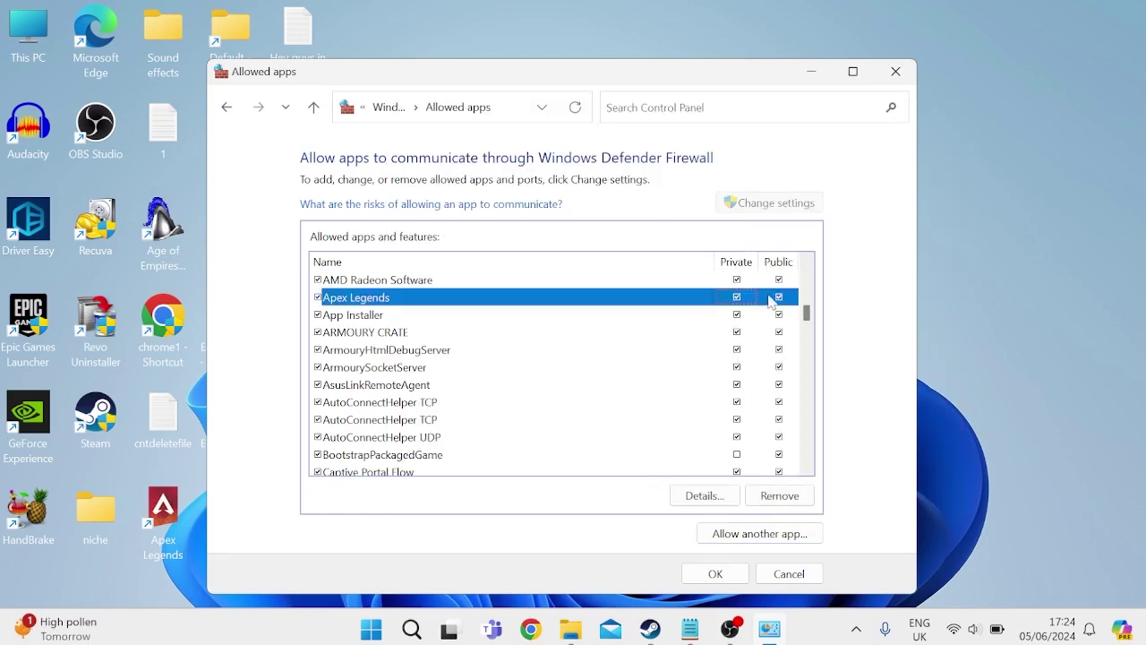
pyautogui.click(740, 574)
# Open the Steam properties for Apex Legends from the library
pyautogui.click(672, 629)
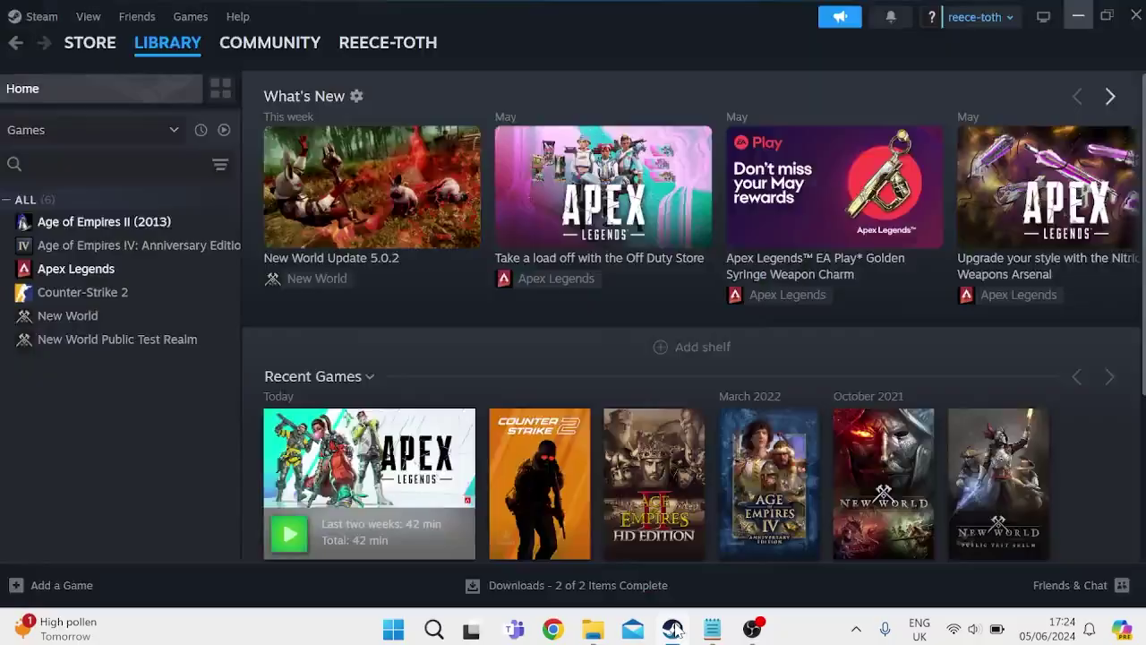
pyautogui.moveTo(170, 56)
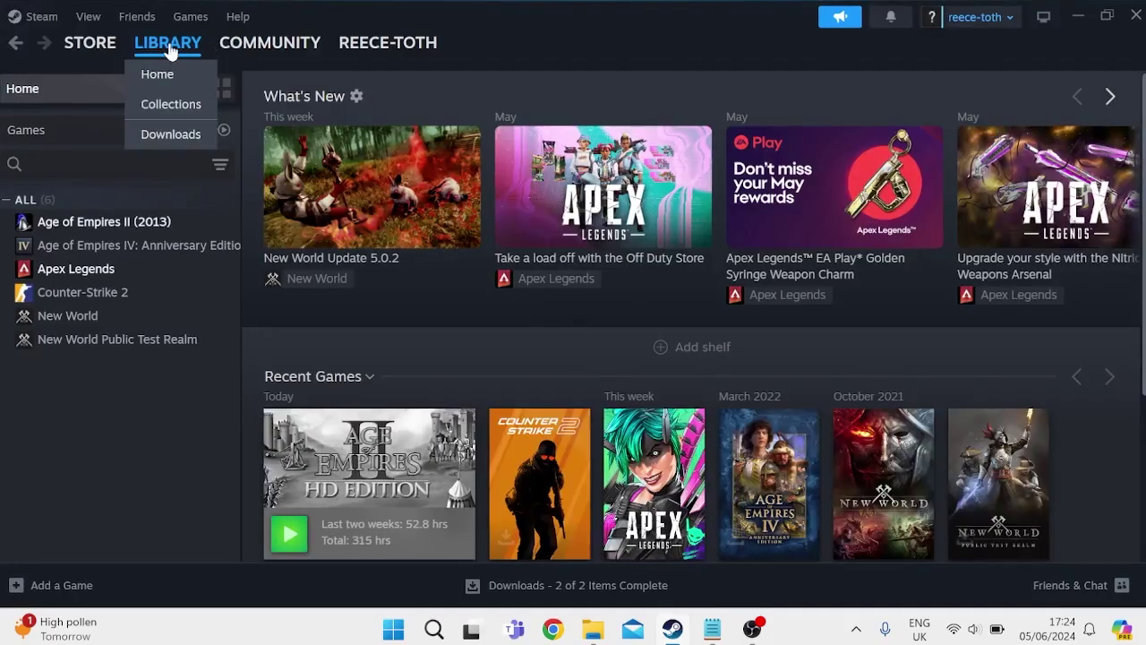
pyautogui.rightClick(95, 273)
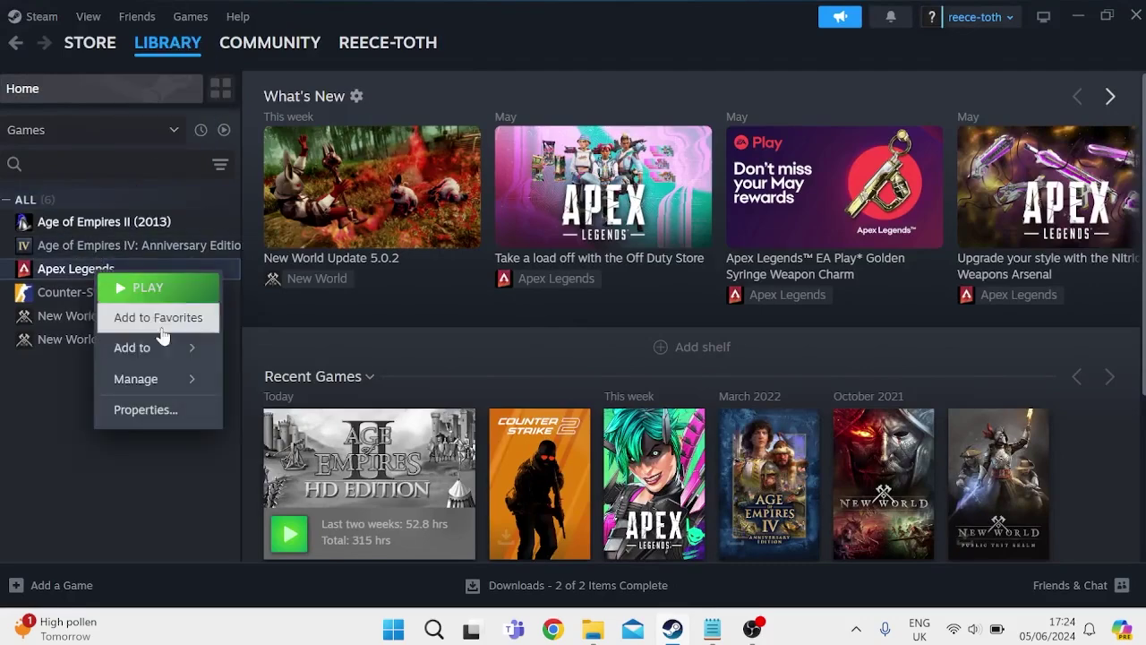
pyautogui.click(179, 413)
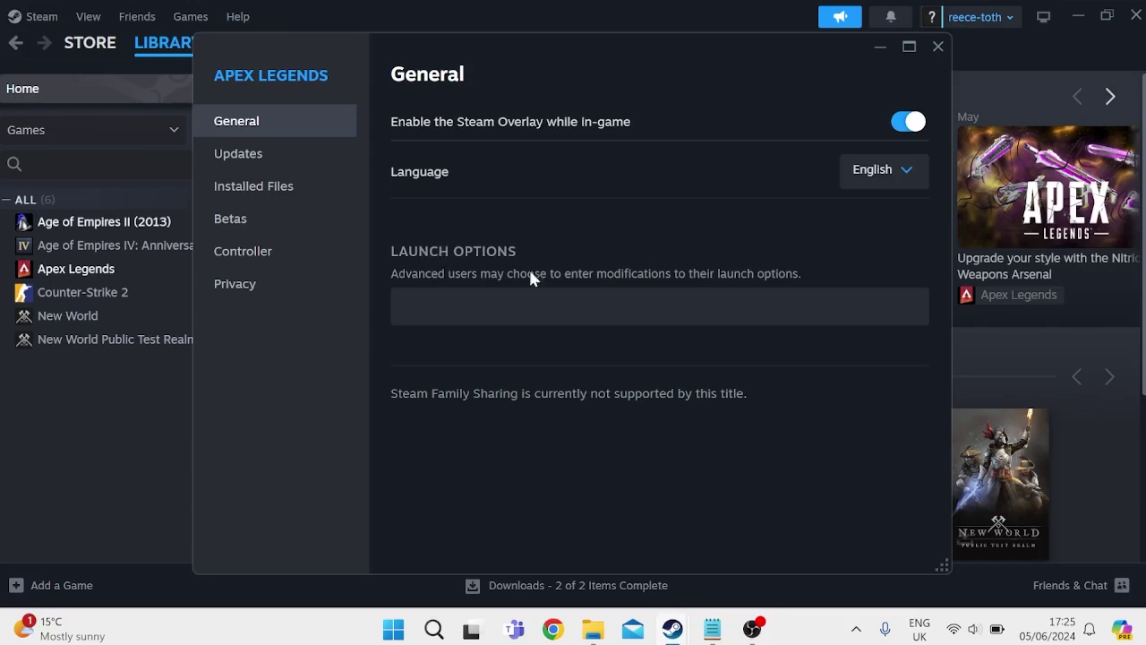
# Copy '+cl_interp_ratio 1 +cl_updaterate 128 +cl_forcepreload 1' from Notepad into the Launch Options field
pyautogui.click(713, 630)
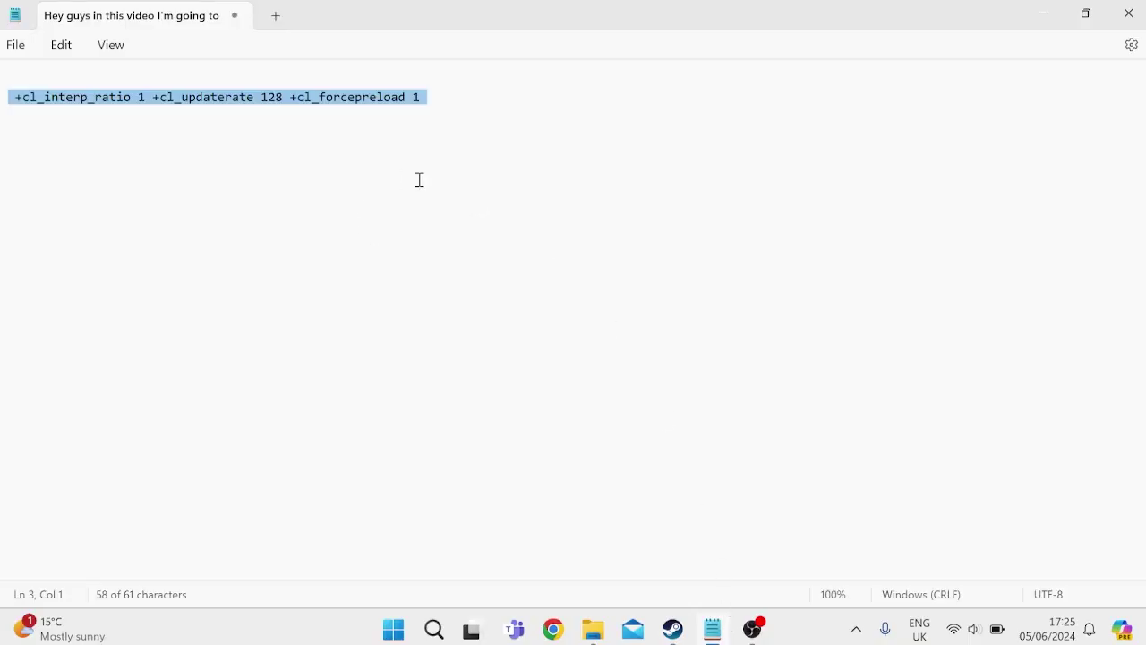
pyautogui.rightClick(380, 97)
pyautogui.click(462, 190)
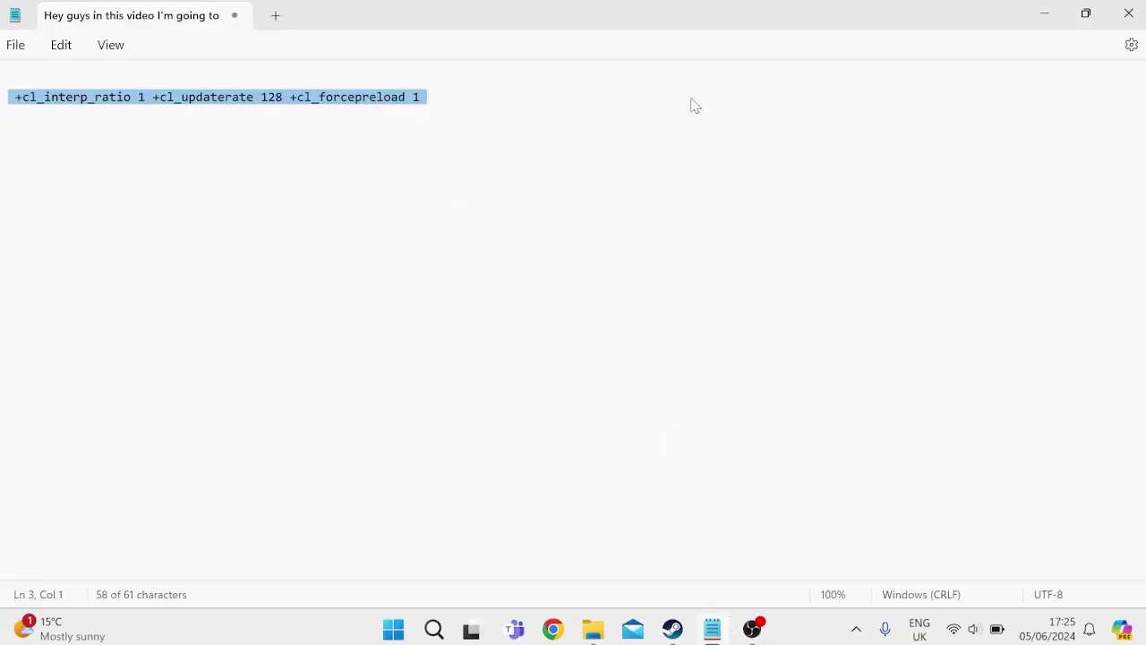
pyautogui.click(1045, 13)
pyautogui.click(480, 307)
pyautogui.rightClick(480, 307)
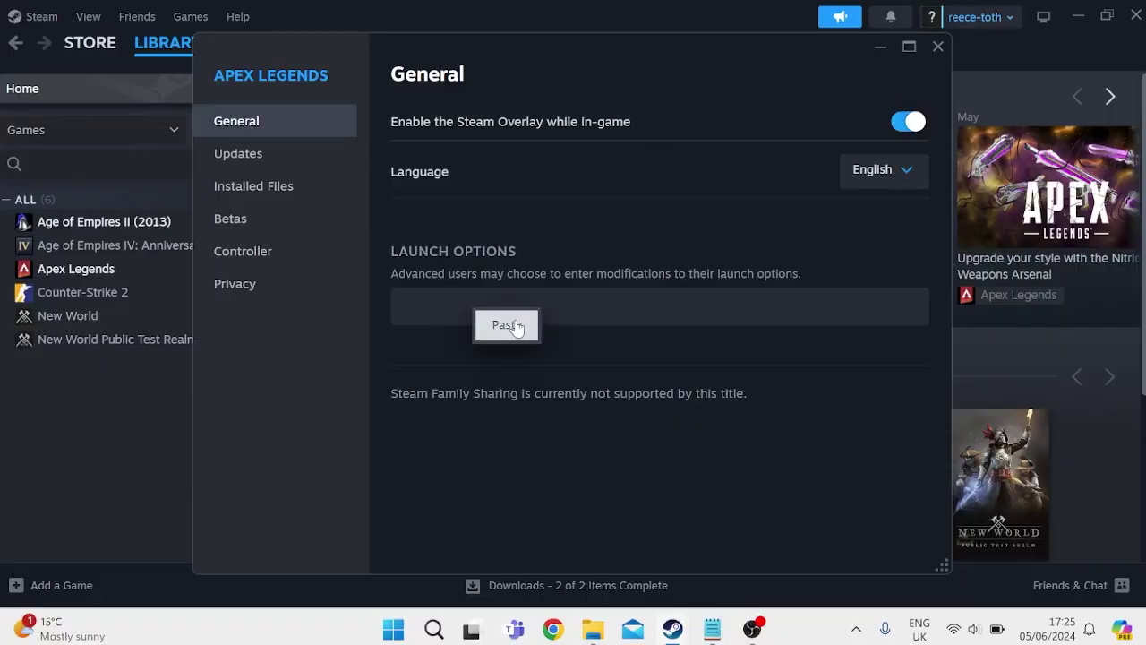
pyautogui.click(502, 322)
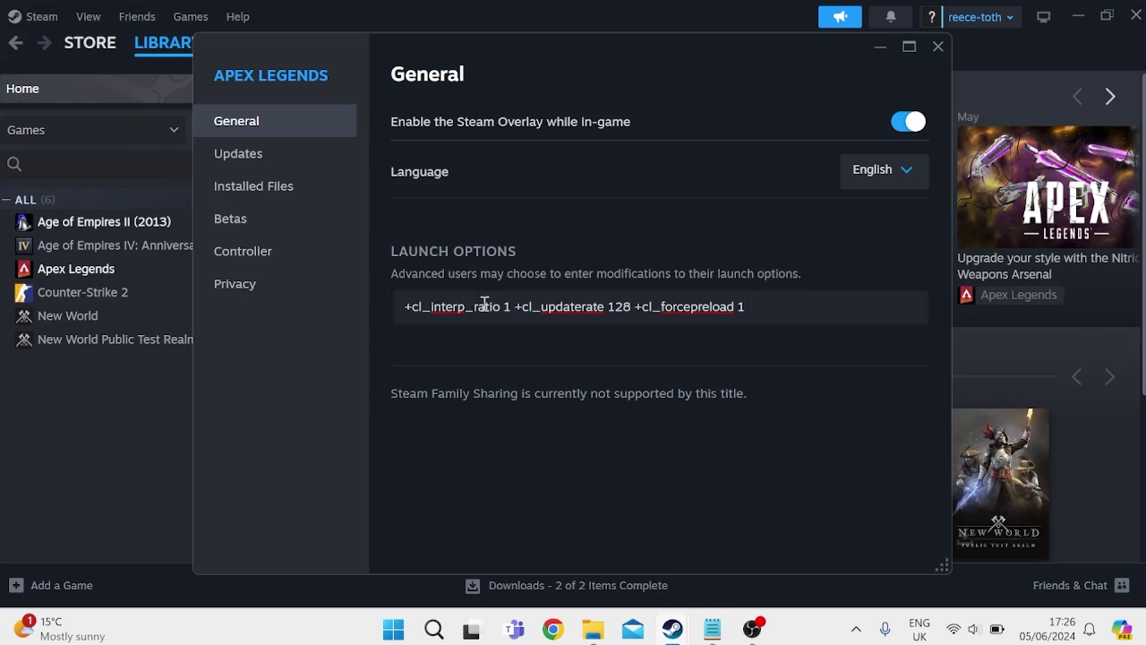
# Close the properties window and launch Apex Legends from the Steam library
pyautogui.click(938, 47)
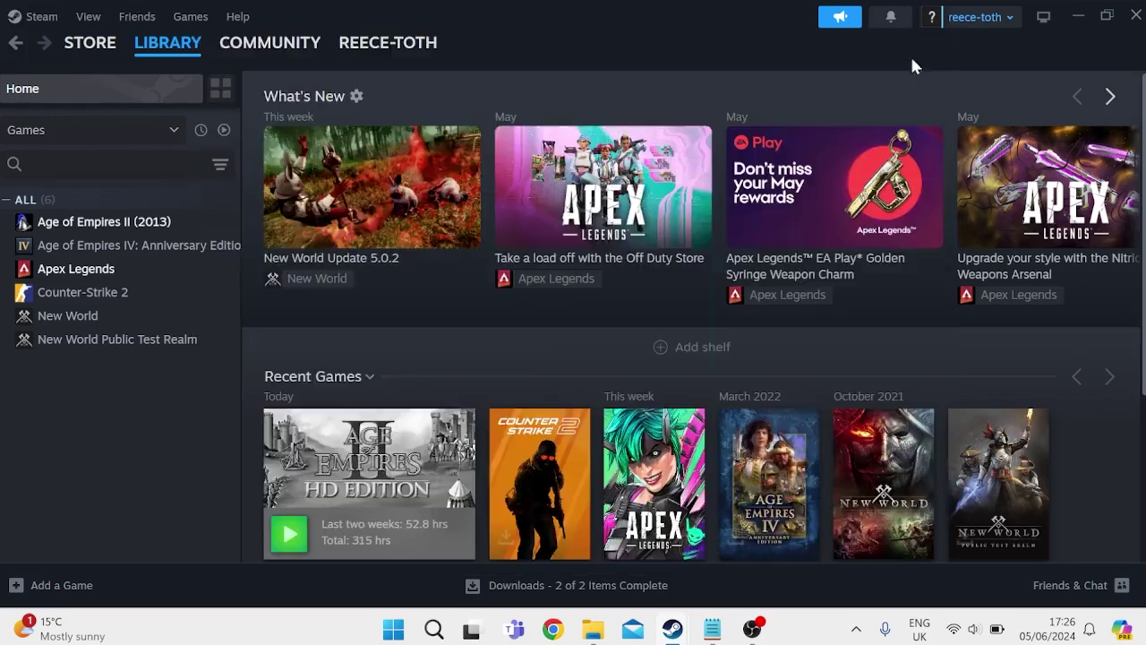
pyautogui.rightClick(86, 270)
pyautogui.click(150, 280)
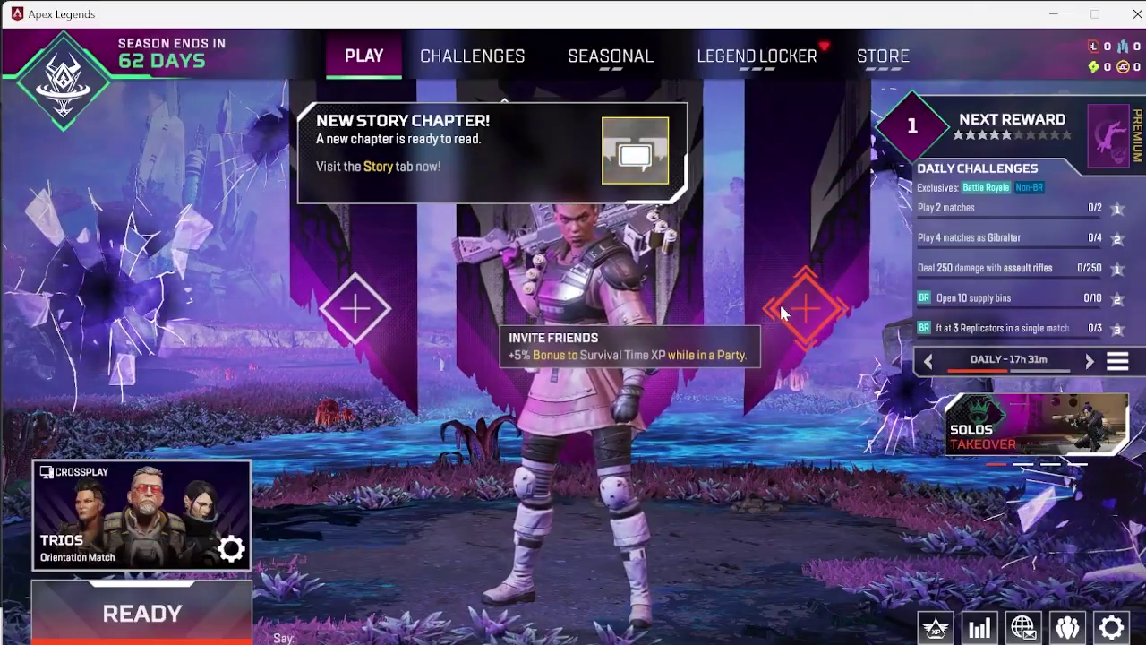
# Set Performance Display to On in the game's Gameplay settings
pyautogui.press('Escape')
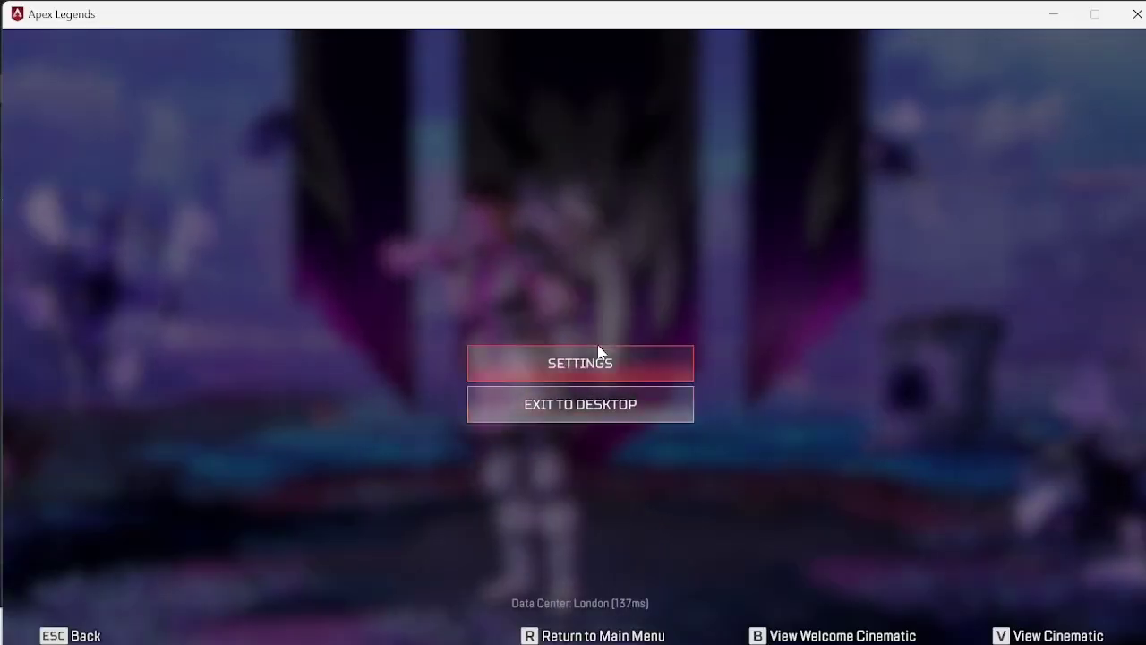
pyautogui.click(591, 360)
pyautogui.scroll(-10, 369, 278)
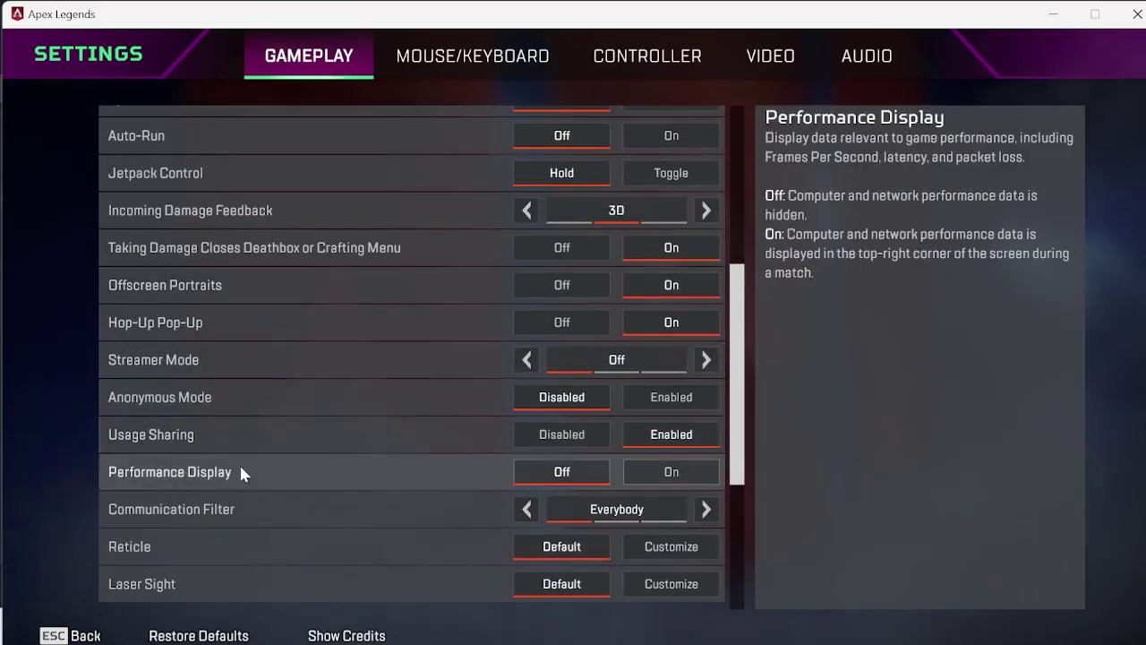
pyautogui.click(660, 472)
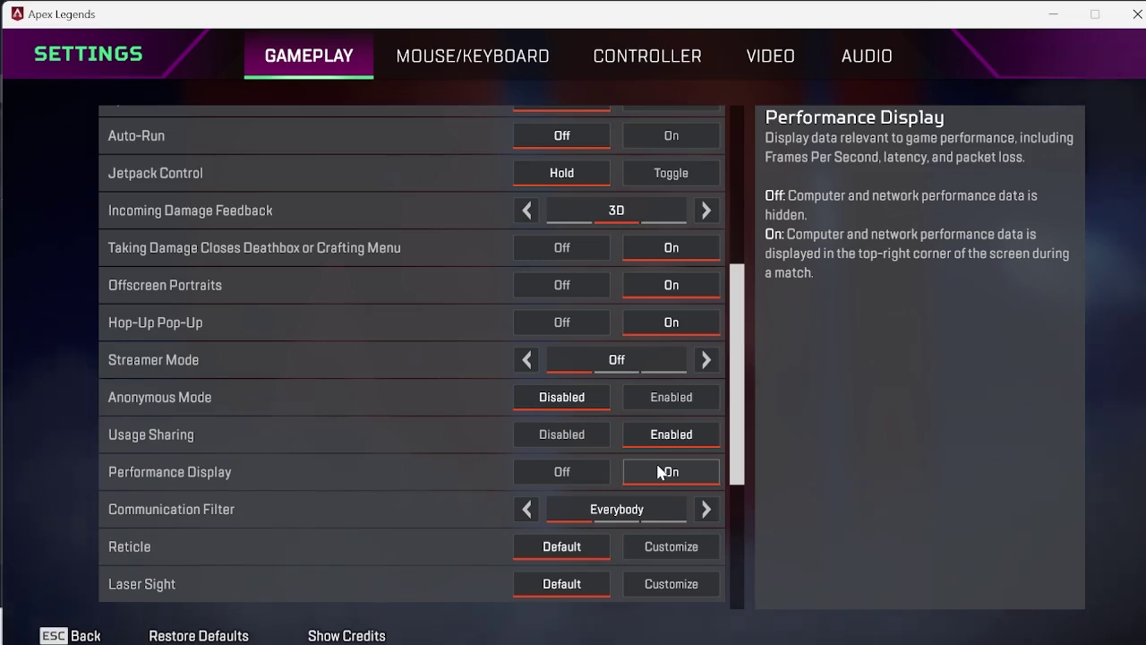